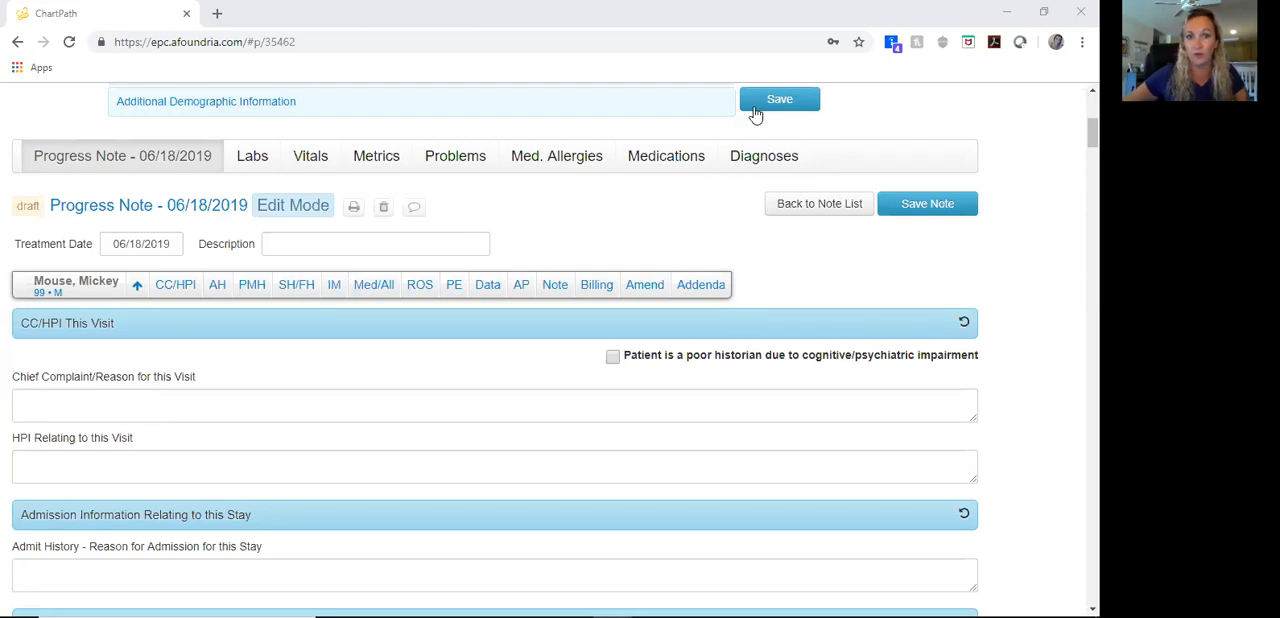
Step: Enter the chief complaint "Encounter for hypertension, atrial fibrillation, osteoarthritis. Reports new onset insomnia"
left_click(409, 407)
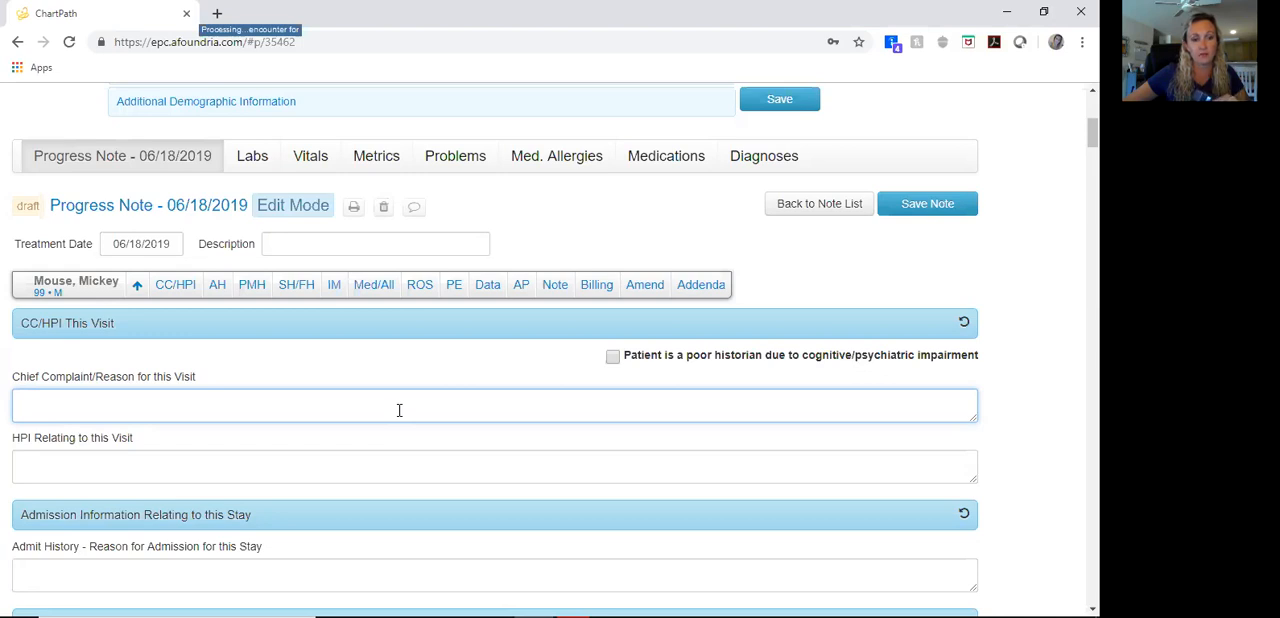
type("Encounter for hypertension, atrial fibrillation, osteoarthritis. Reports new onset insomnia")
Step: Write the HPI for the 99-year-old male: past medical history, well controlled hypertension and atrial fibrillation, osteoarthritis knee pain rated 3/10, and new onset insomnia
left_click(351, 466)
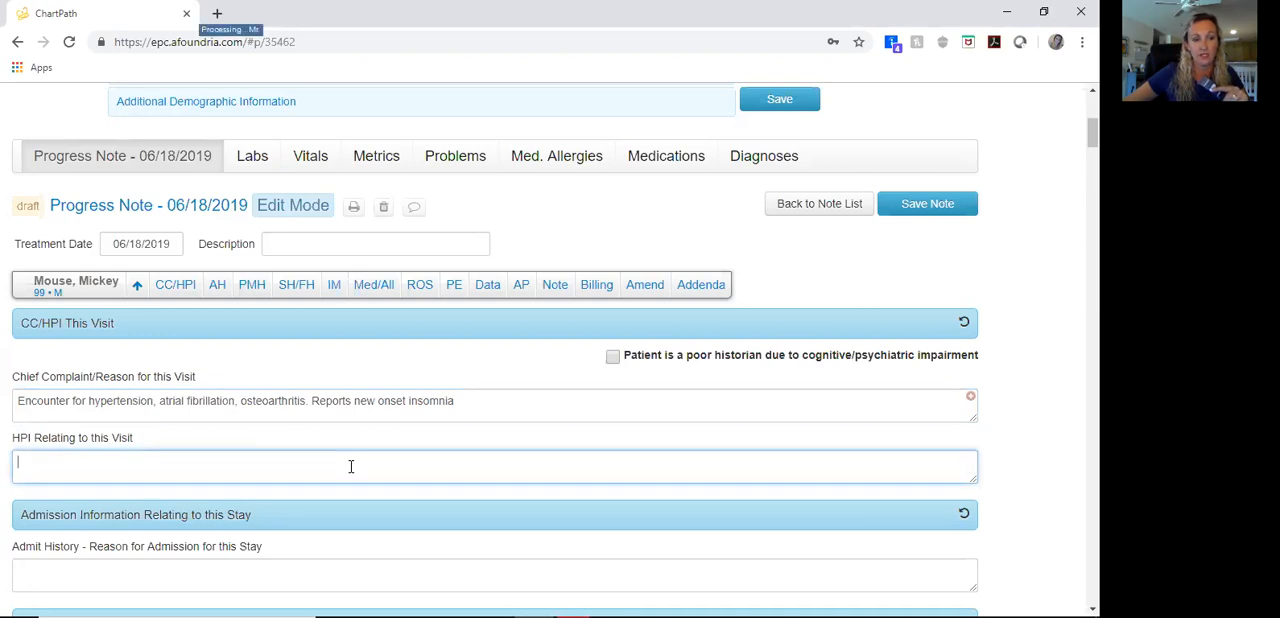
type("Mr. Mouse is")
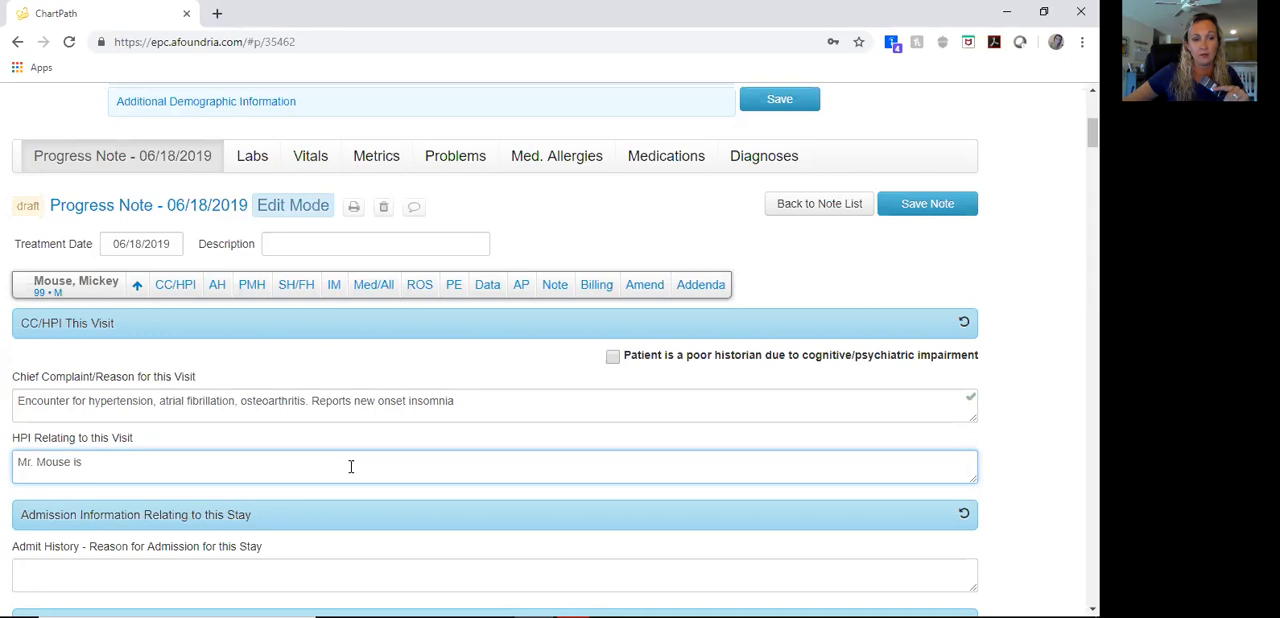
type(" a 99-year-old male with a past")
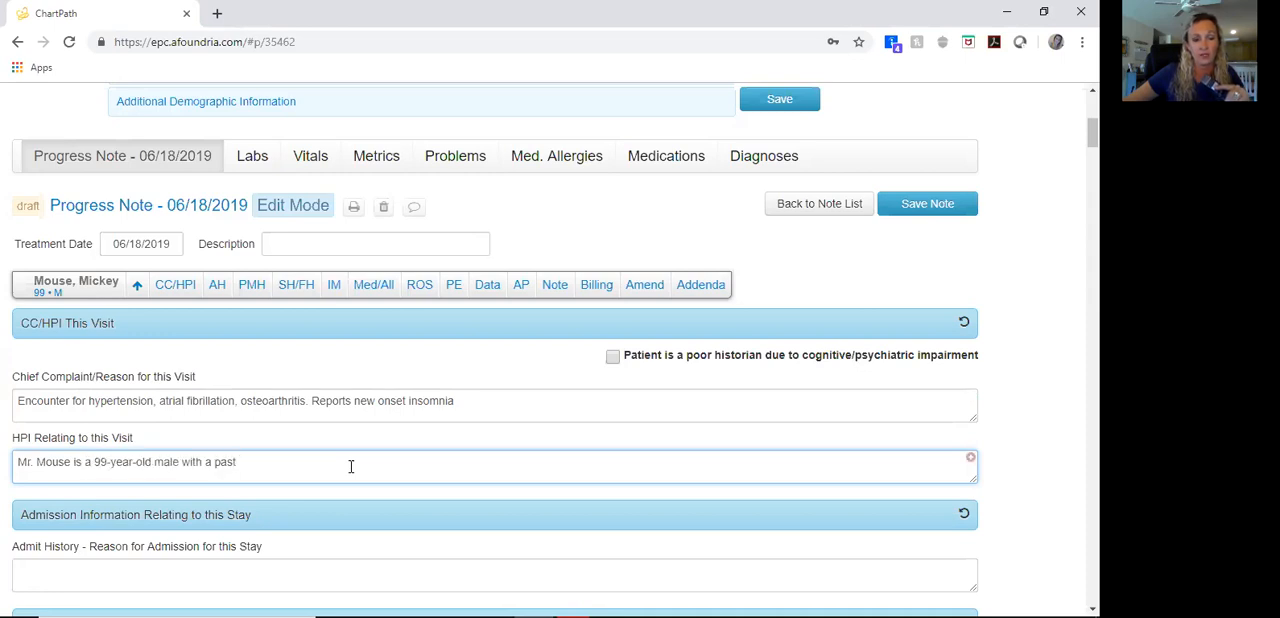
type(" medical history of CAD, CKD,")
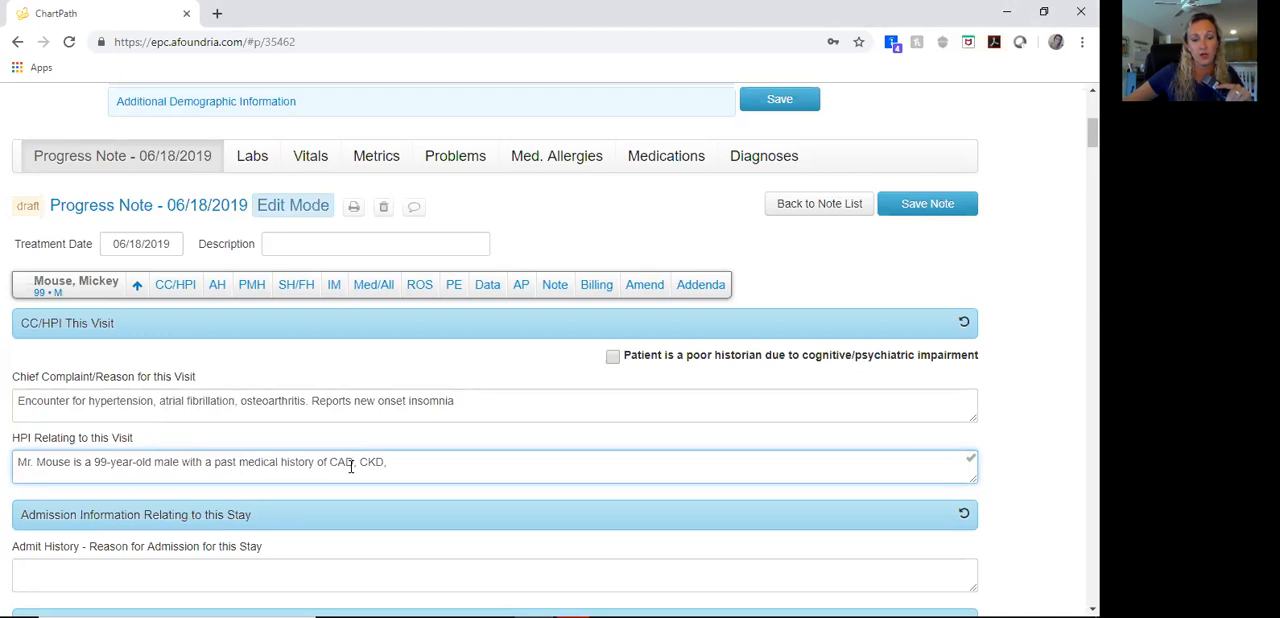
type(" diabetes type 2, hypertension, atrial fibrillation, osteoarthritis, depression.")
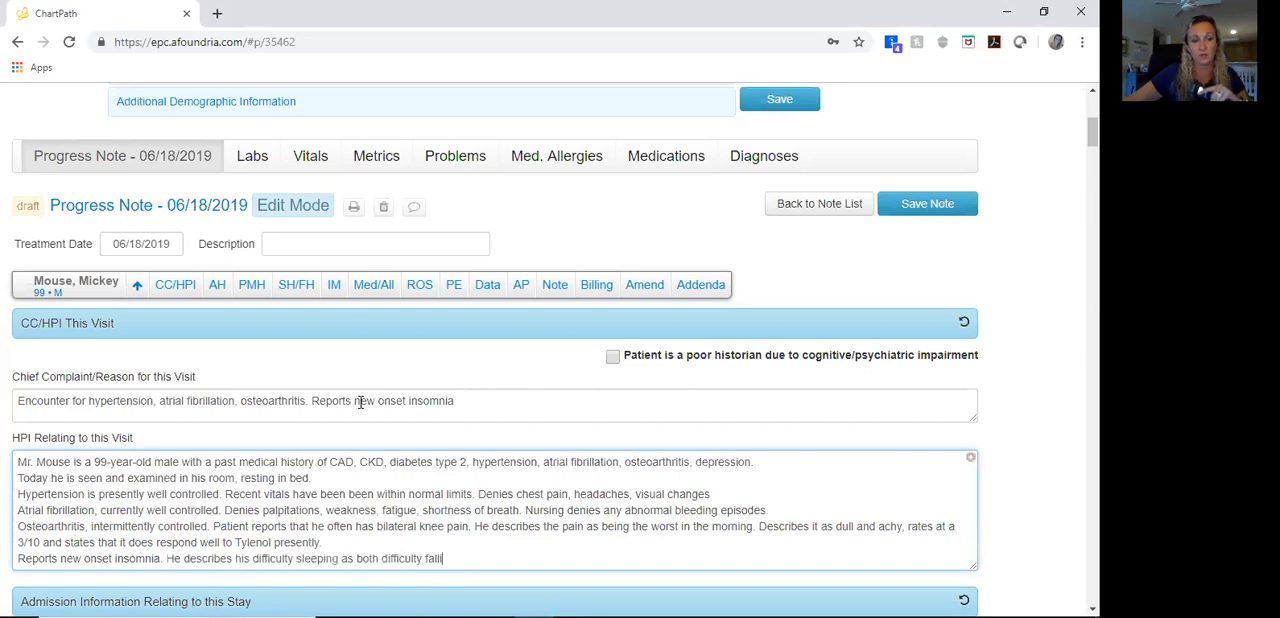
Step: Record the admission to Memorial hospital from June 1 through June 7, 2019 after weakness, dizziness and a fall, with discharge diagnoses hypertension, atrial fibrillation and osteoarthritis
scroll(357, 412, "down", 4)
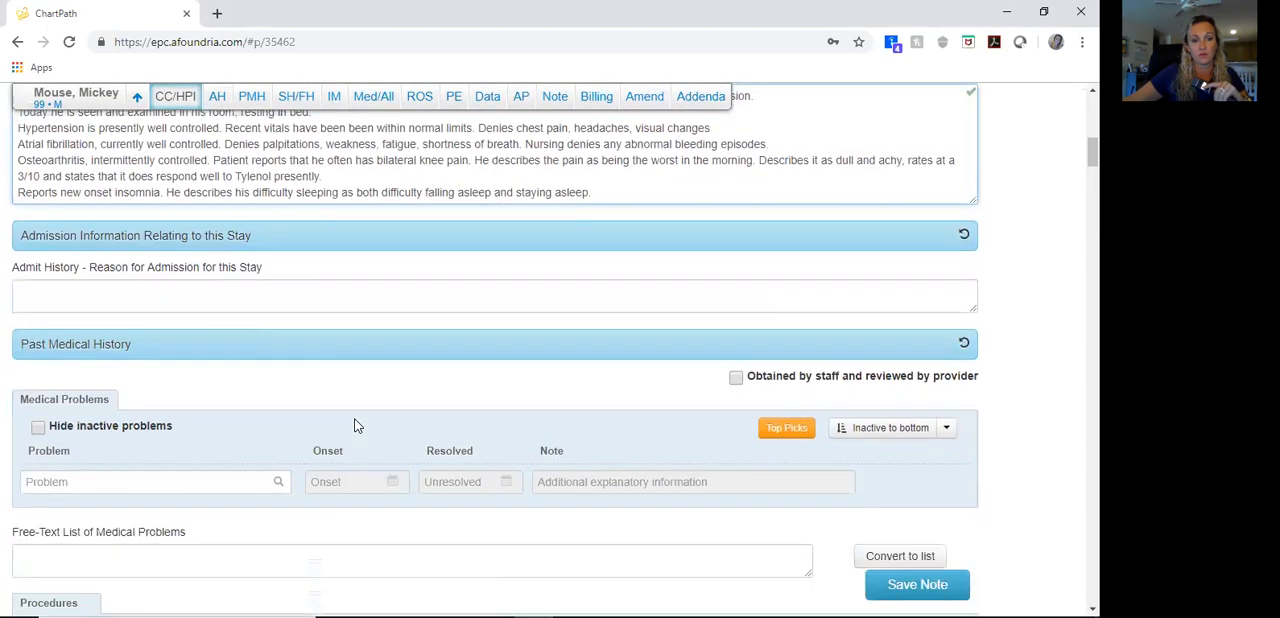
left_click(322, 260)
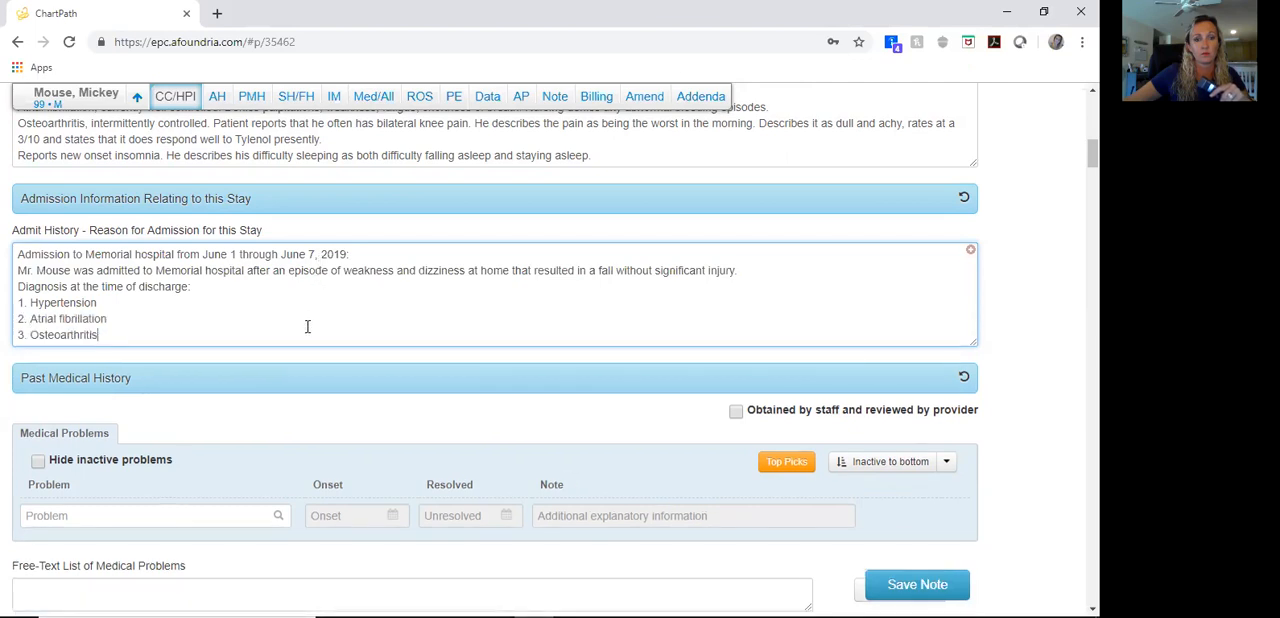
Step: Add Essential Hypertension and Atrial Fibrillation to the medical problems in the past medical history
scroll(306, 330, "down", 2)
left_click(170, 358)
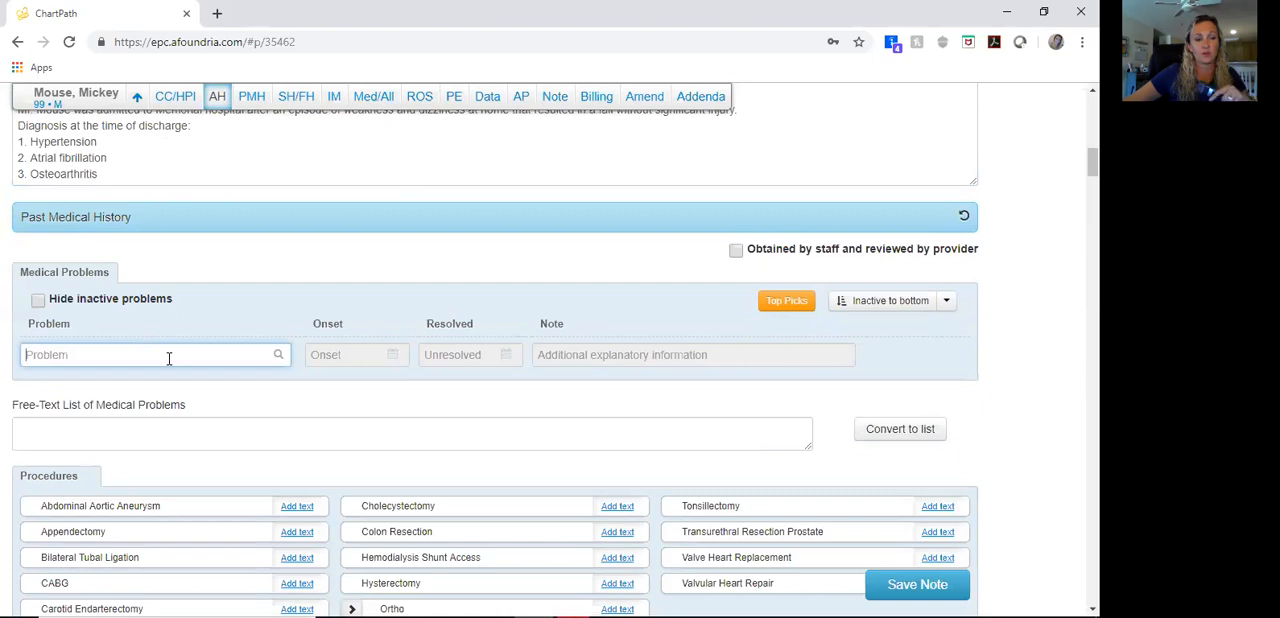
type("Essential hypertension")
left_click(131, 377)
left_click(125, 423)
scroll(123, 422, "down", 2)
left_click(127, 230)
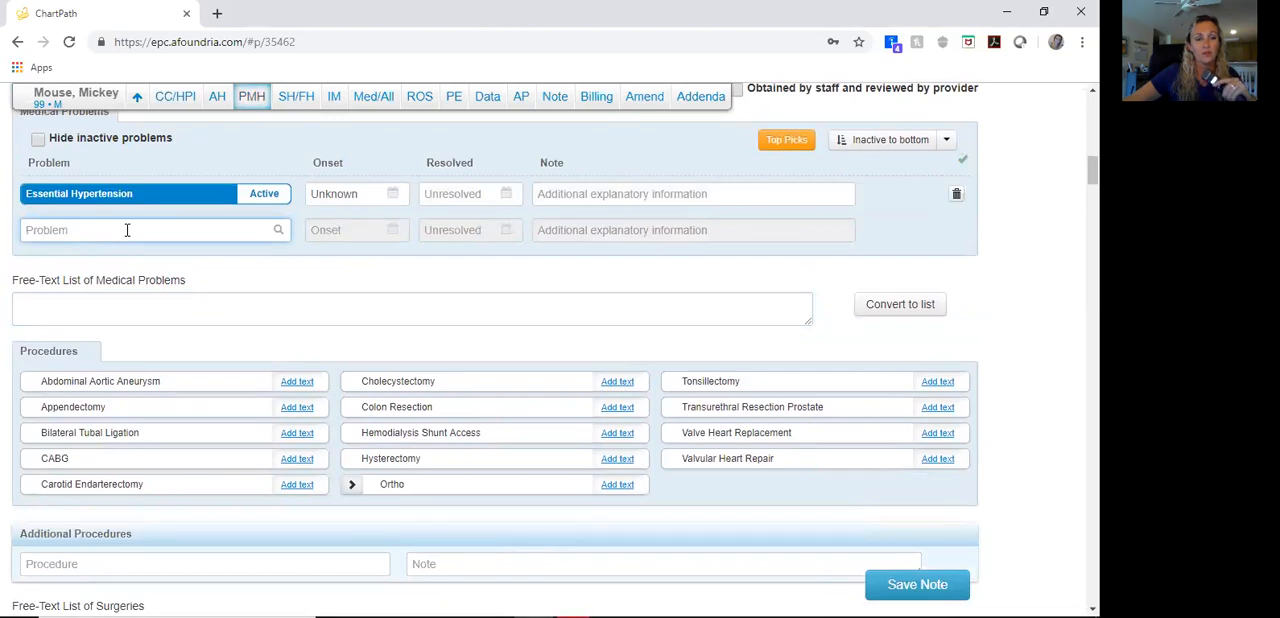
type("atrial fibrillation")
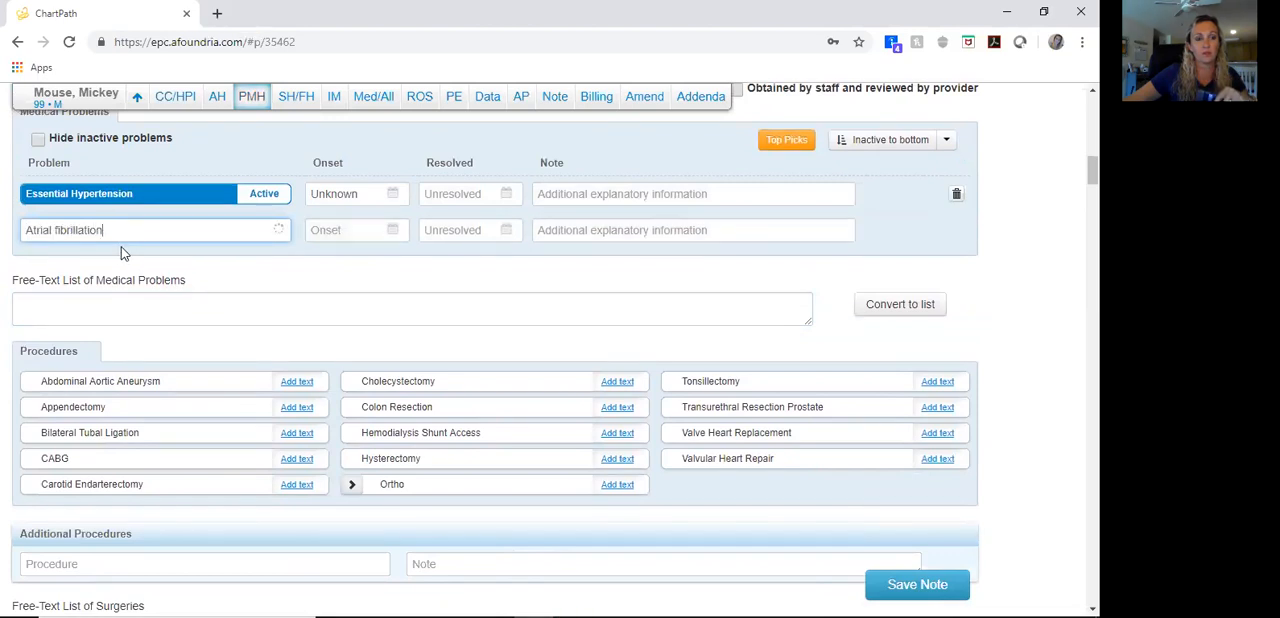
left_click(115, 258)
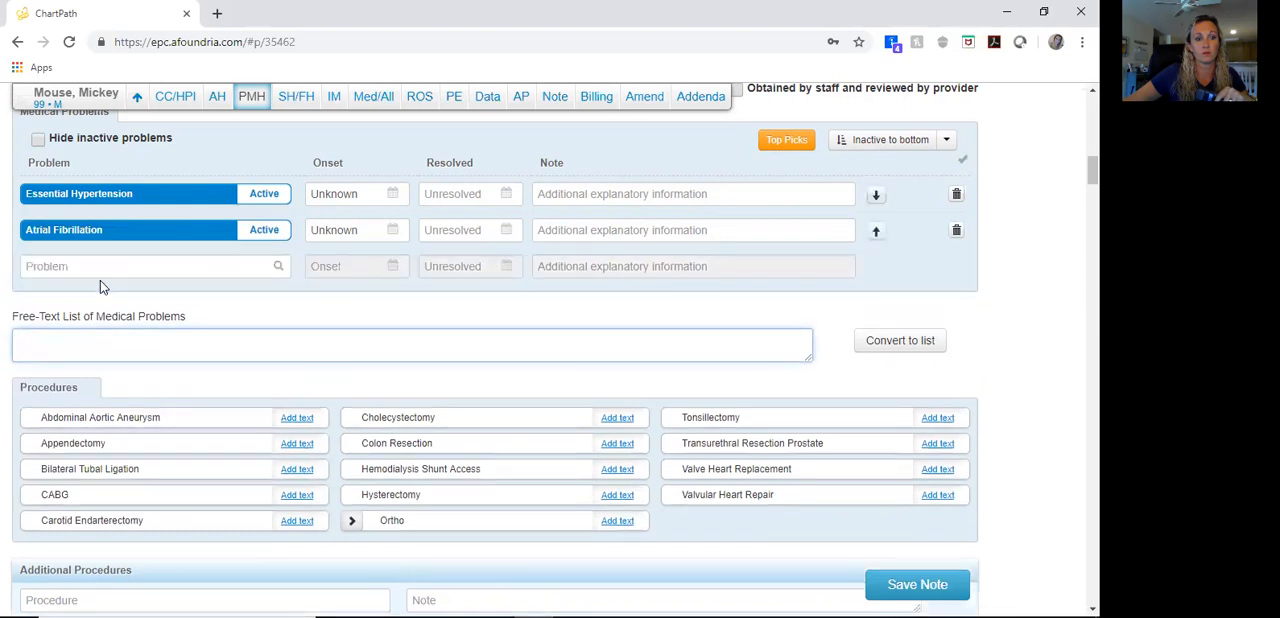
Step: Add Osteoarthritis and Insomnia to the medical problems in the past medical history
left_click(103, 266)
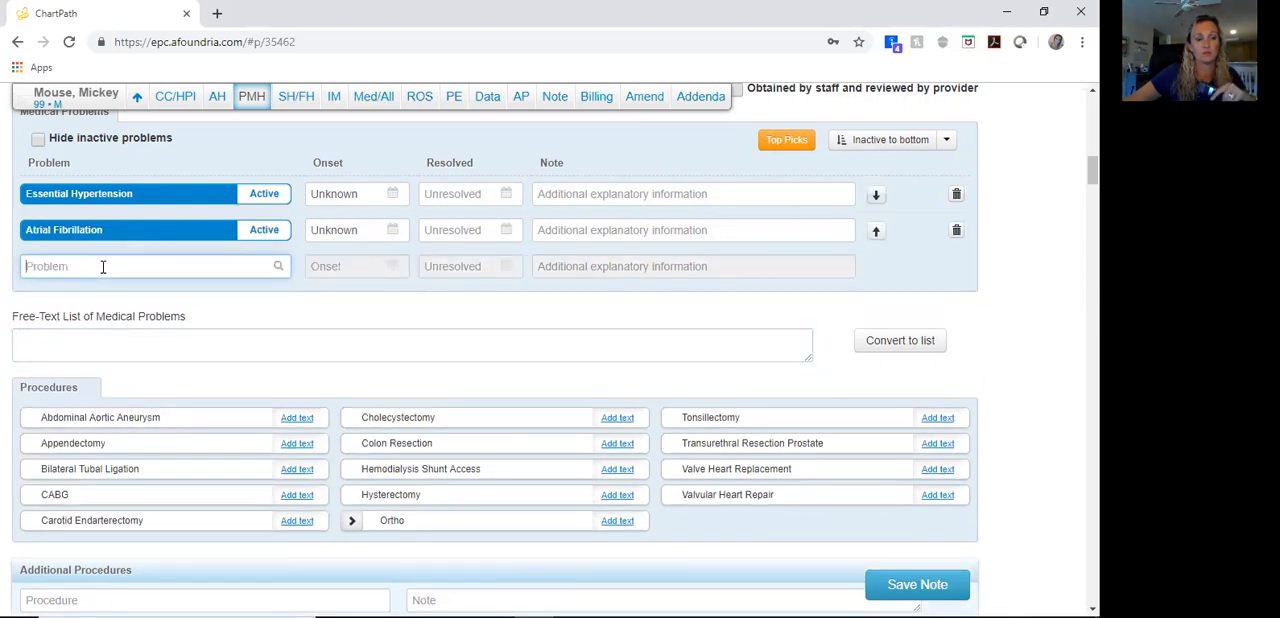
type("Osteoarthritis")
left_click(97, 294)
left_click(99, 334)
left_click(88, 305)
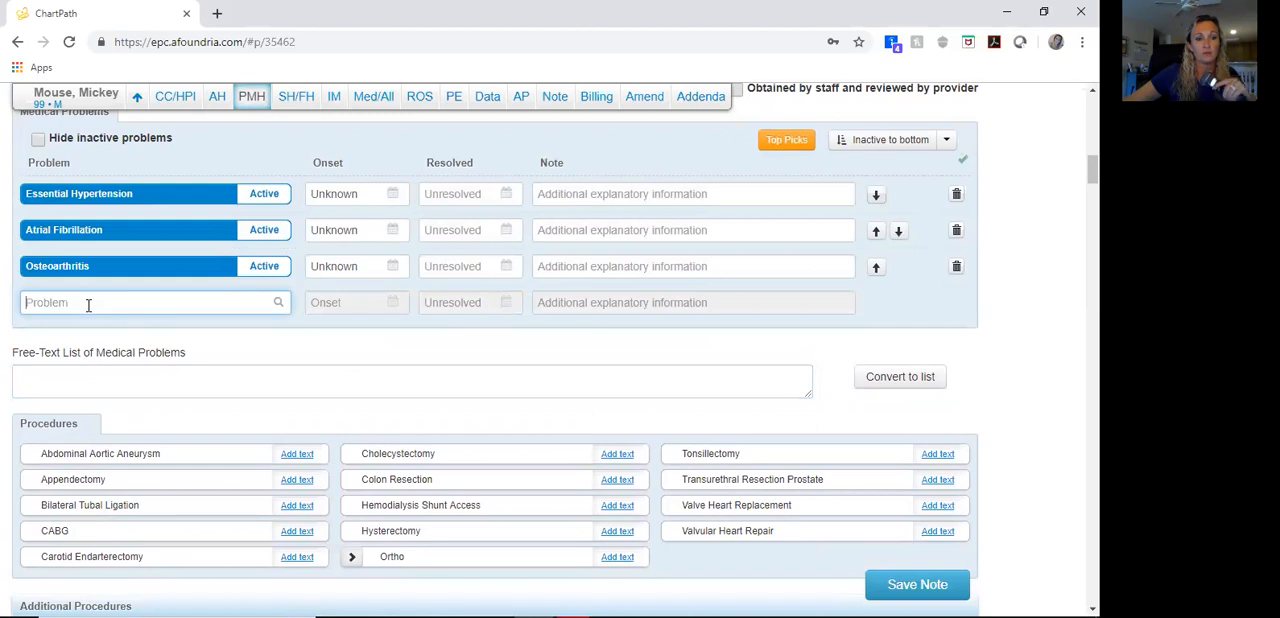
type("Insomnia")
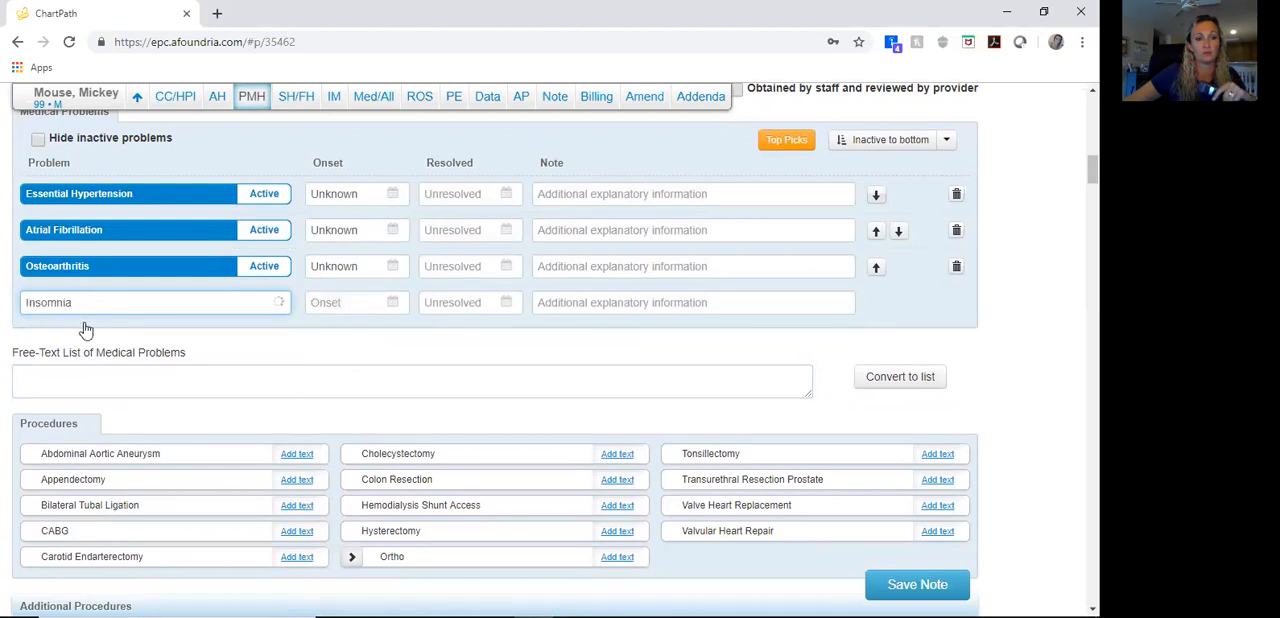
left_click(86, 328)
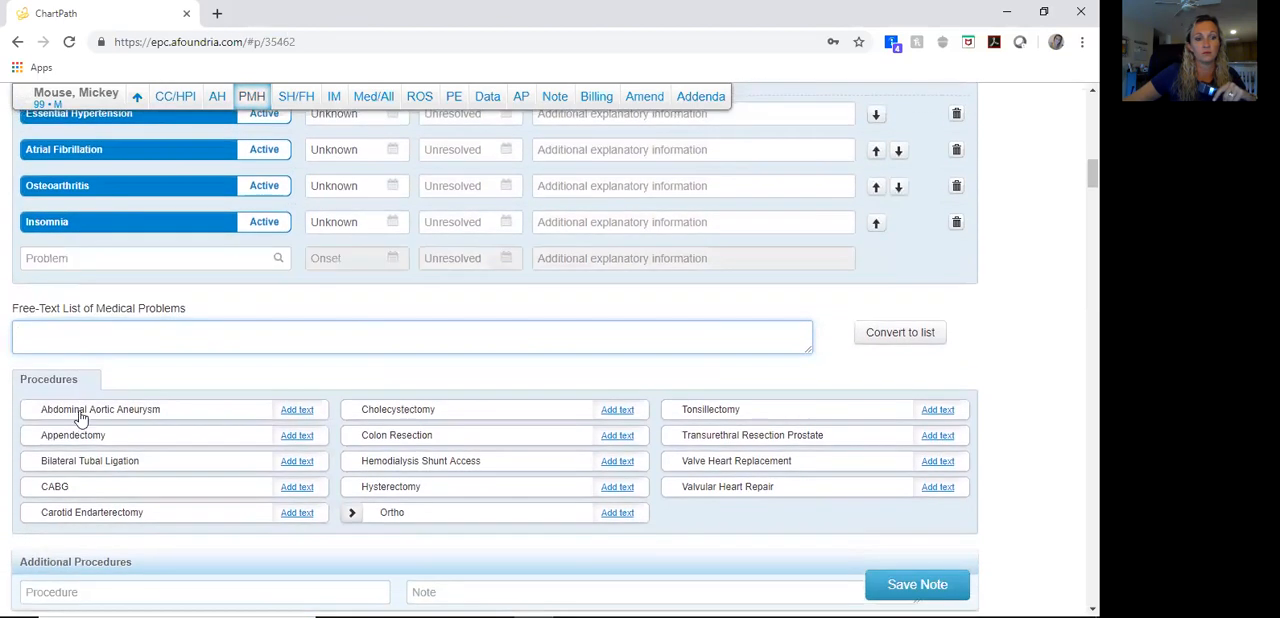
Step: Mark CABG and Cholecystectomy as past procedures
left_click(80, 479)
left_click(406, 406)
Step: Fill in the social history with alcohol use Social, drug use Never, marital status Married and living situation Lives With Family
scroll(300, 392, "down", 5)
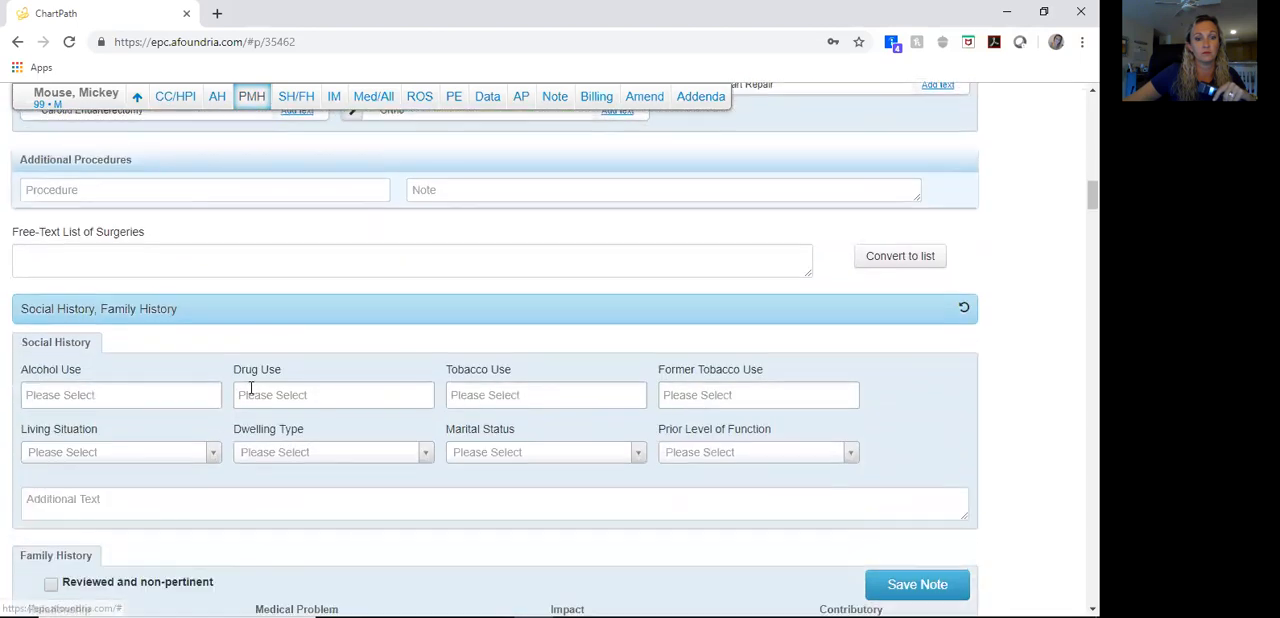
left_click(128, 321)
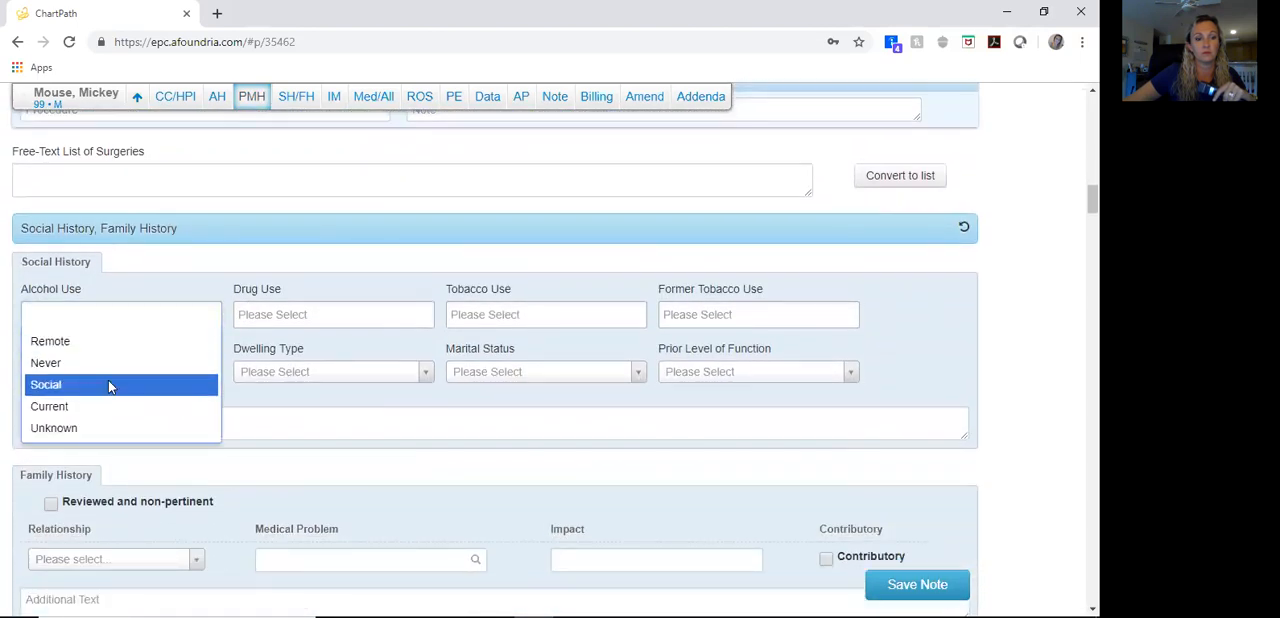
left_click(88, 388)
left_click(297, 312)
left_click(268, 364)
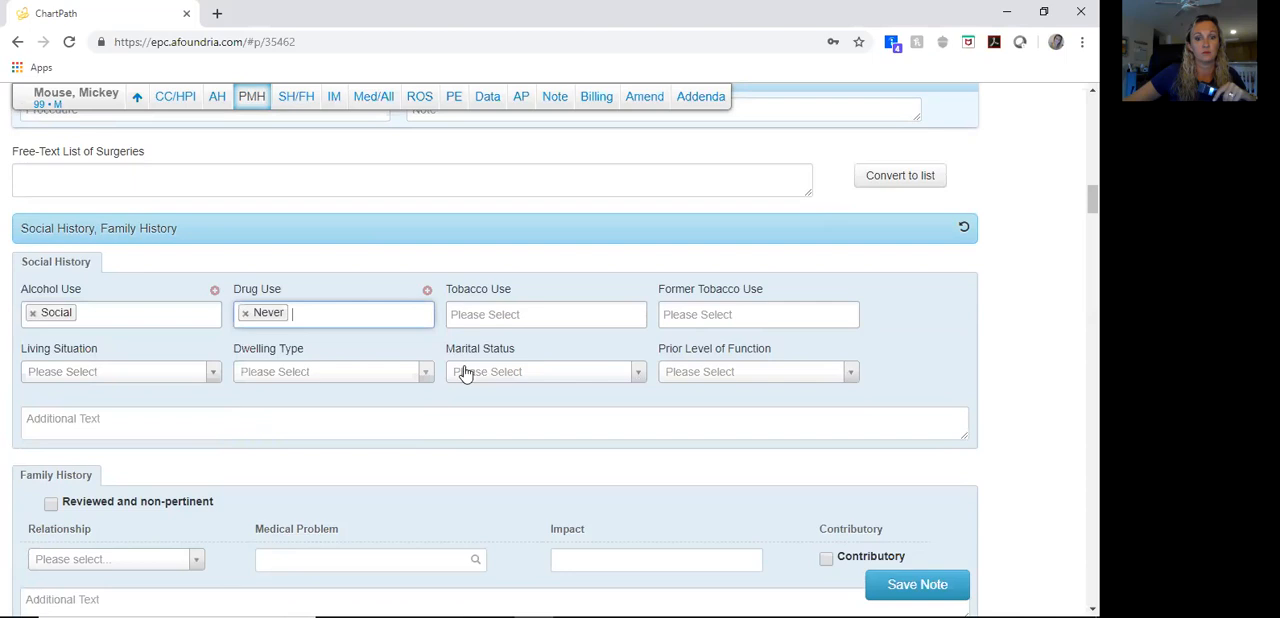
left_click(466, 372)
left_click(466, 447)
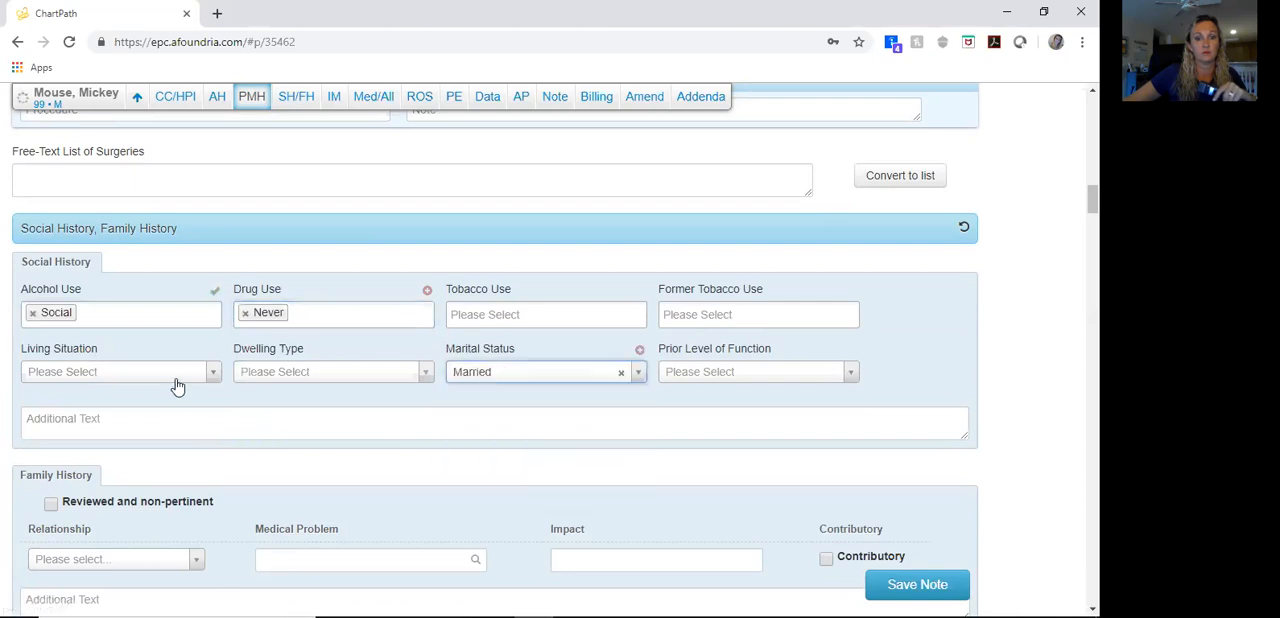
left_click(165, 374)
left_click(147, 447)
Step: Enter the family history text "Mother died of ovarian cancer" and "Father had history of coronary artery disease, hypertension, MI"
scroll(217, 432, "down", 3)
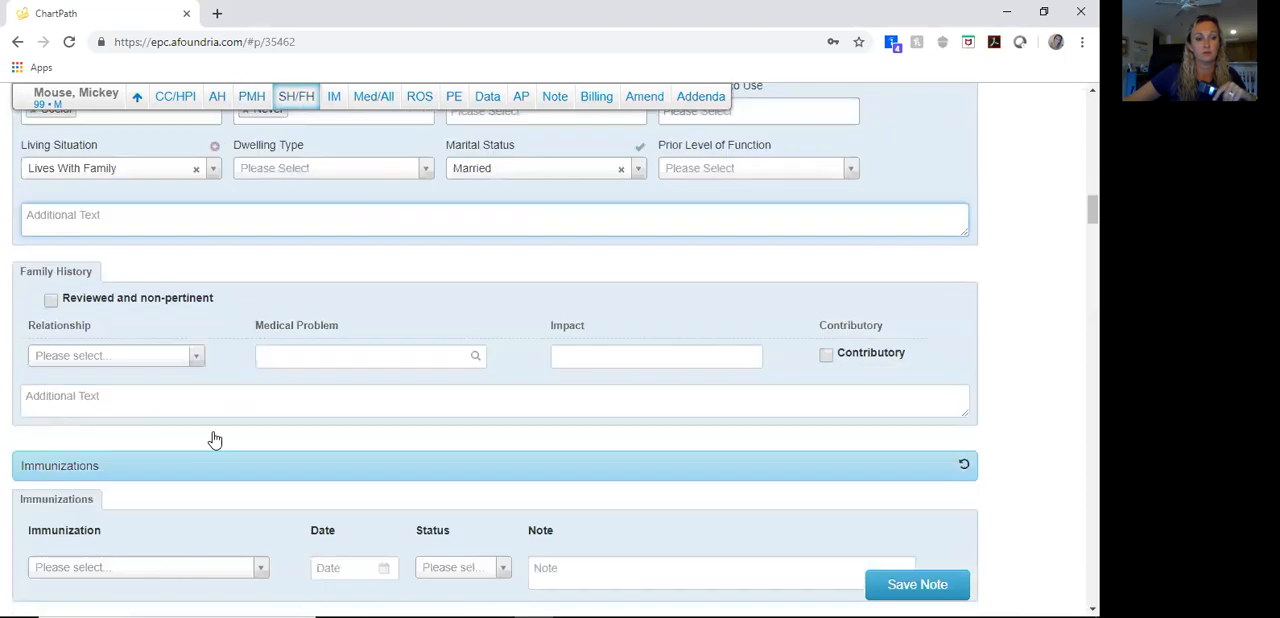
left_click(135, 358)
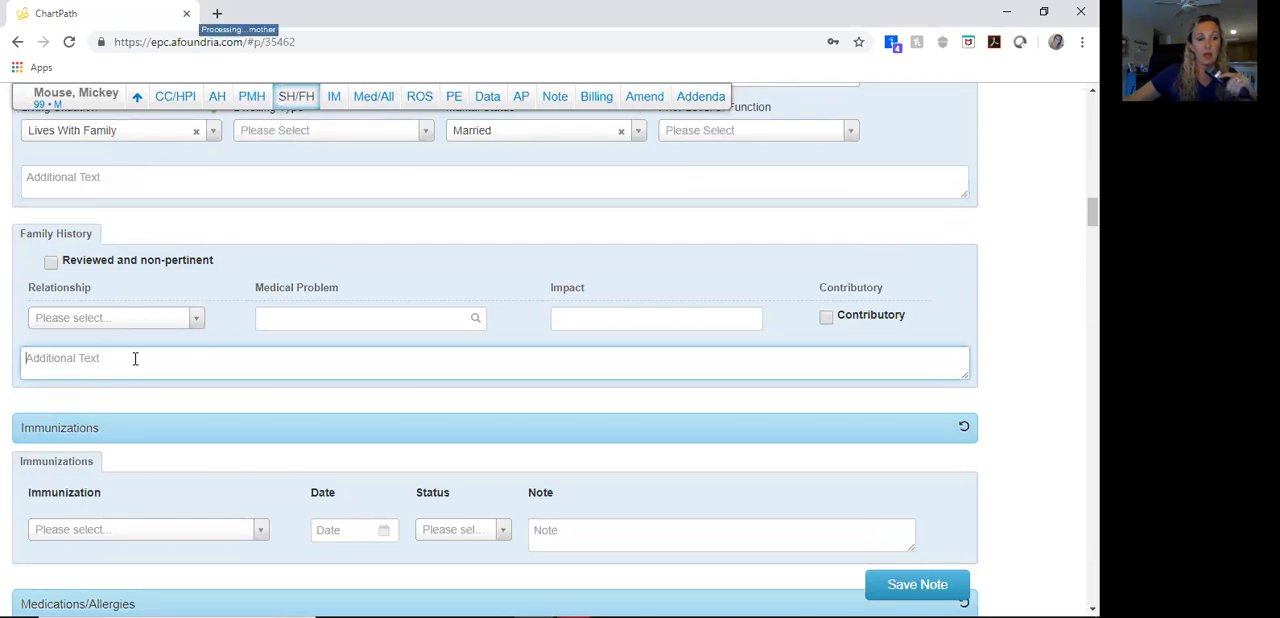
type("Mother")
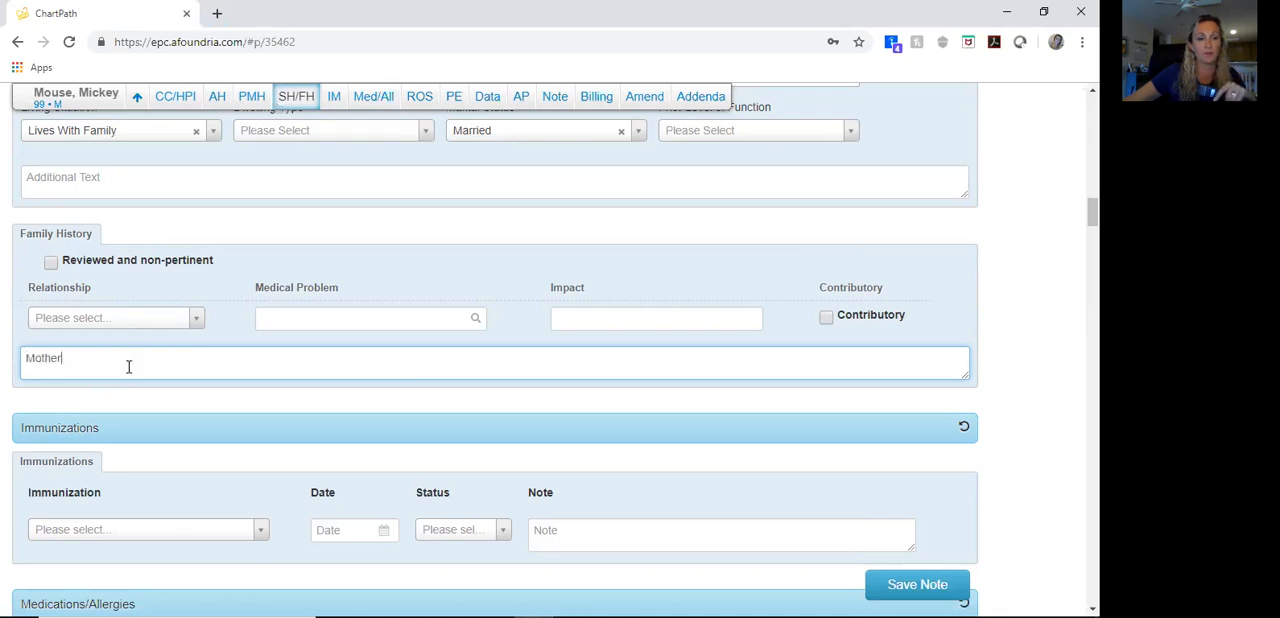
type(" died of ovarian cancer Father had history of coronary artery disease, hypertension, MI")
Step: Mark the patient as having no known medication allergies
scroll(303, 330, "down", 3)
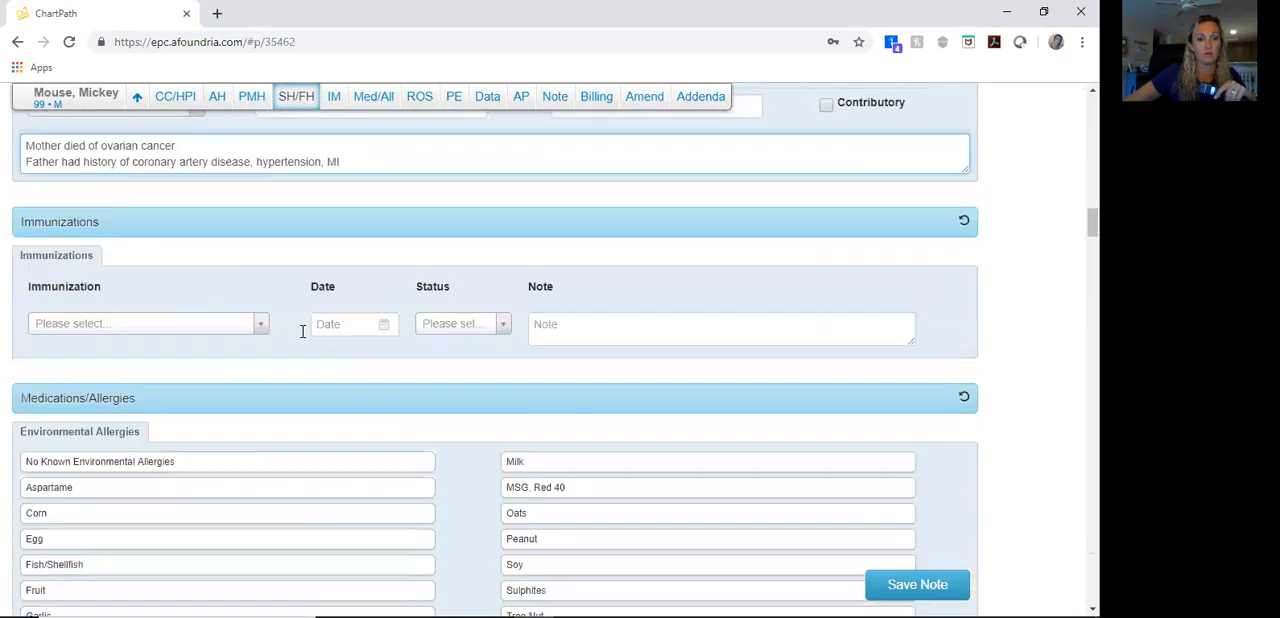
scroll(225, 361, "down", 4)
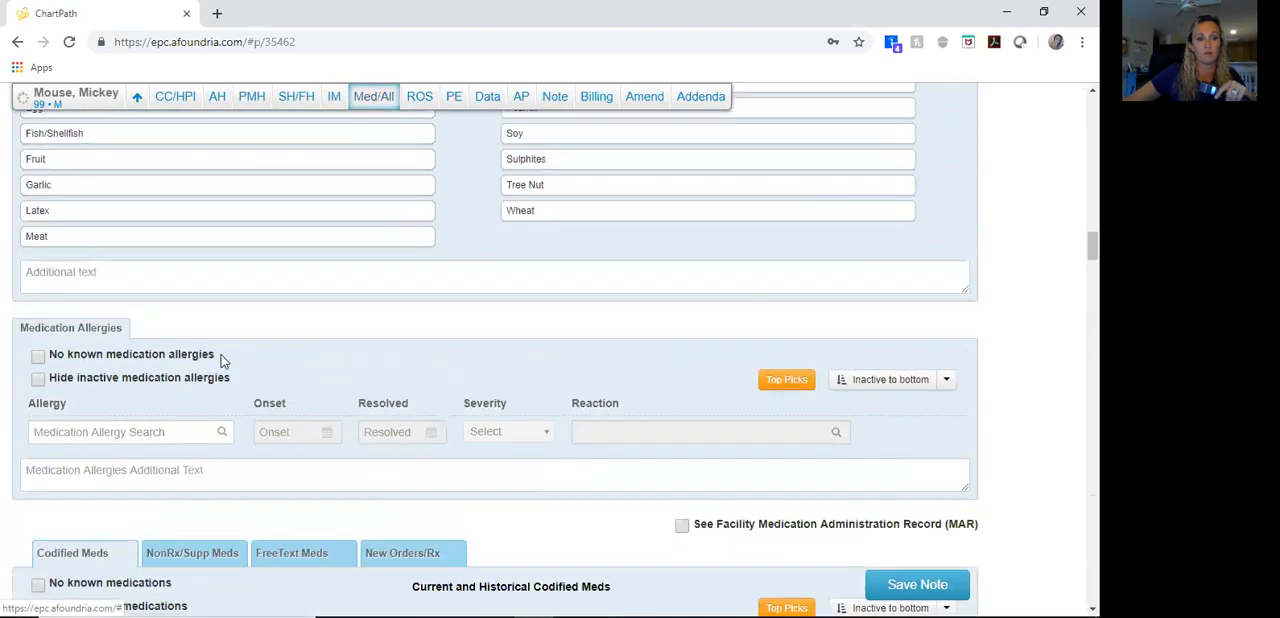
left_click(38, 274)
Step: Enter Amlodipine 5 mg 1 tab p.o. q.d. and Coumadin 1 mg 1 tab p.o. q.d. in the free-text list of medications
scroll(95, 312, "down", 4)
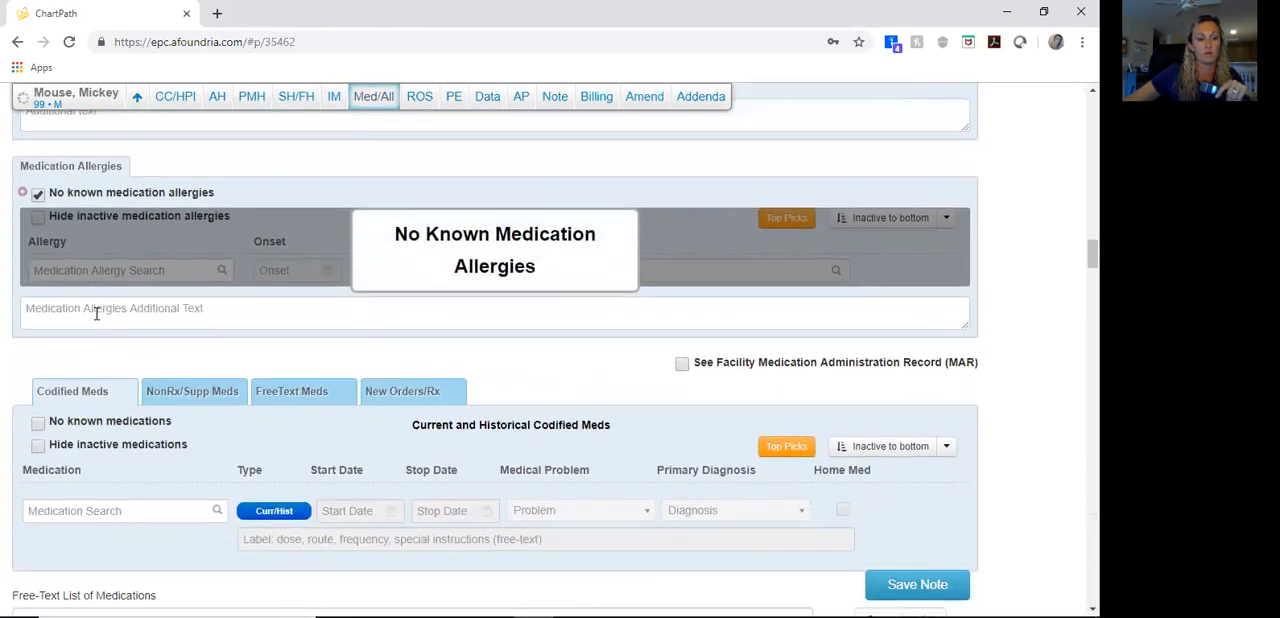
left_click(97, 452)
scroll(128, 388, "down", 1)
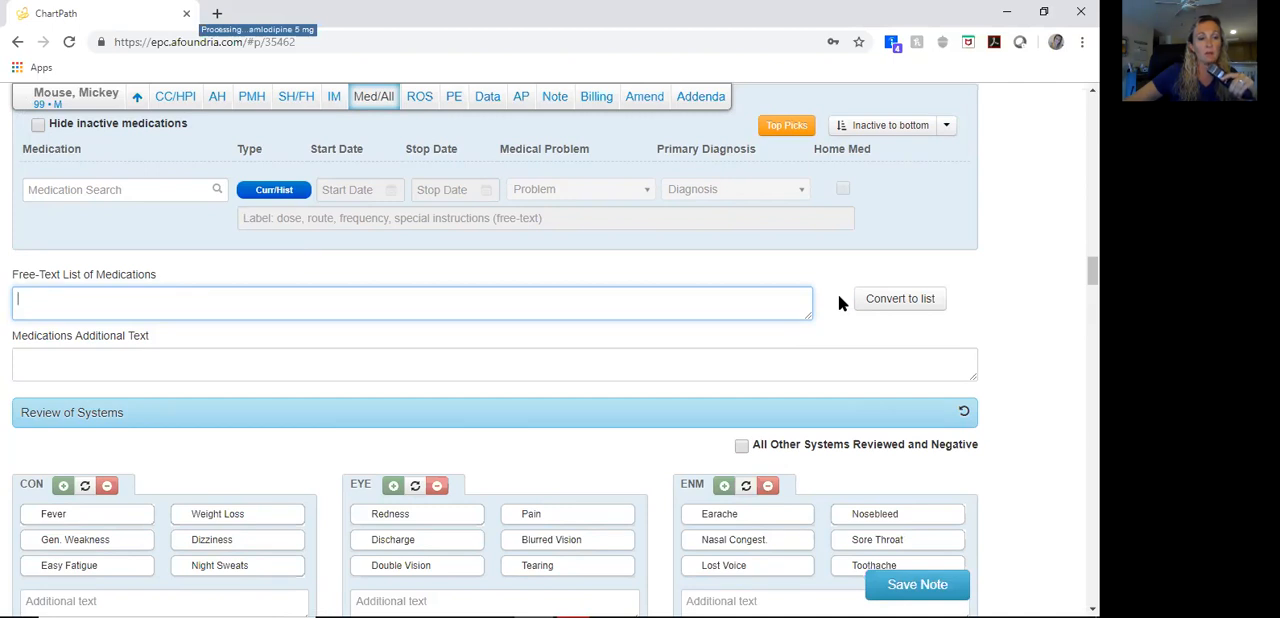
type("Amlodipine 5 mg")
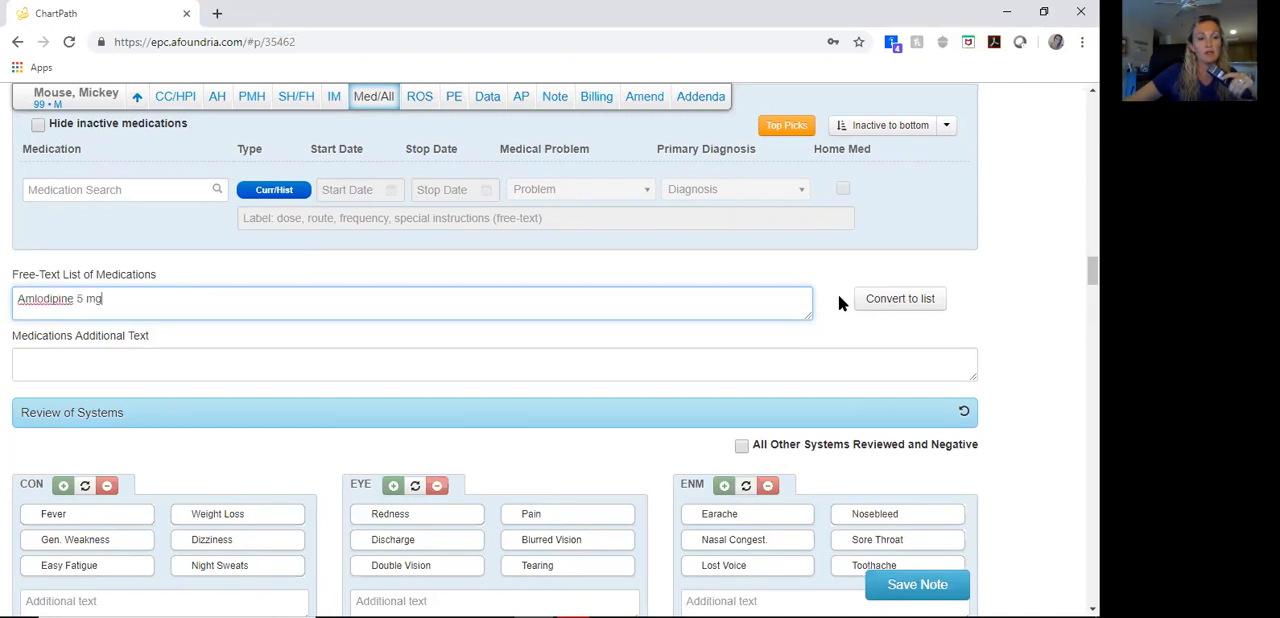
type(" 1 tab p.o. q.d.")
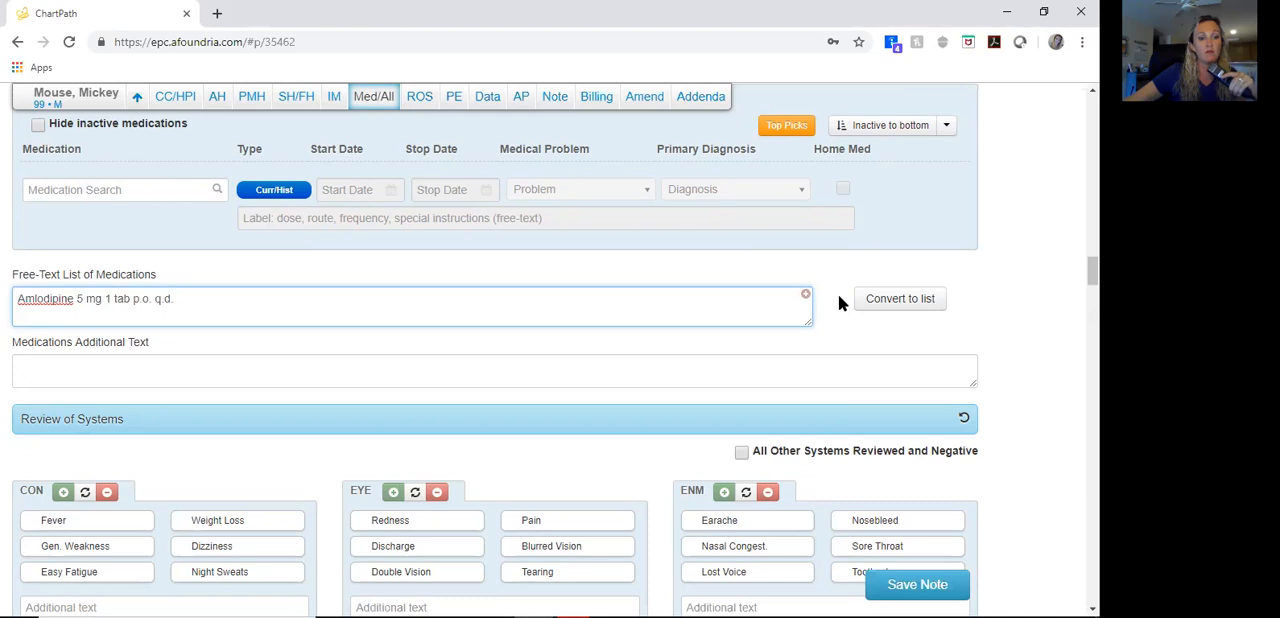
key("Return")
type("Coumadin 1 mg 1 tab p.o. q.d.")
key("Return")
Step: List Tylenol 325 mg 1-2 tabs p.o. q.4 h. p.r.n. for mild to moderate pain and Melatonin 5 mg 1 tab p.o. q.h.s. p.r.n. for insomnia
type("Tylenol 325")
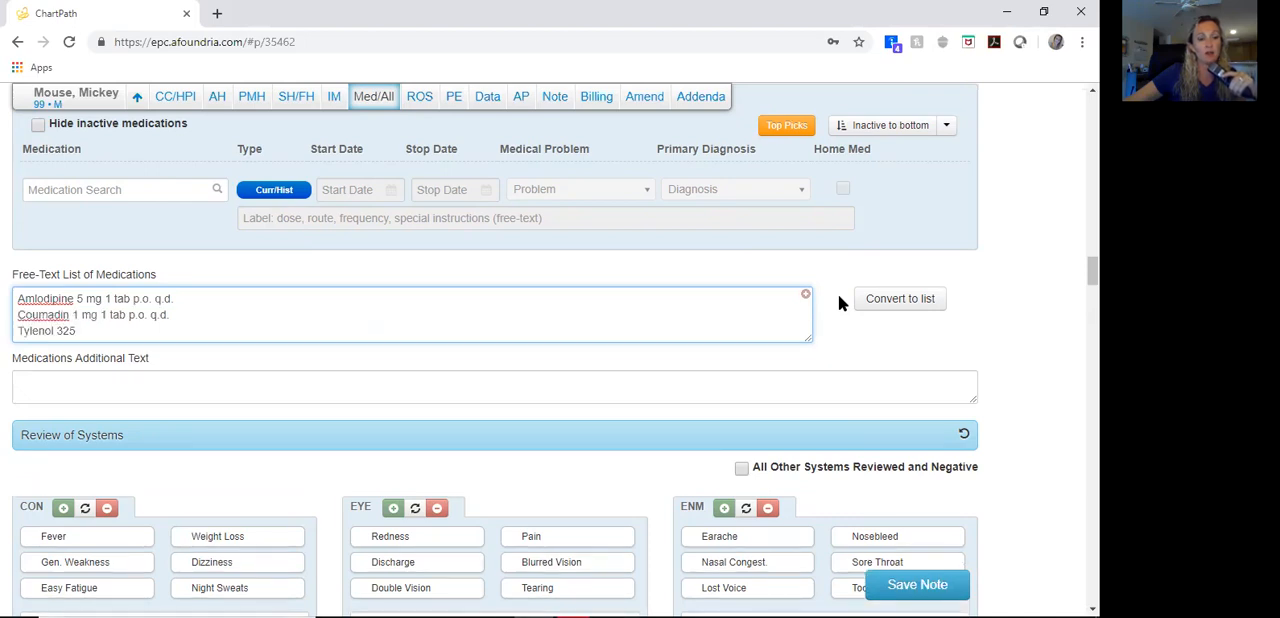
type(" mg 1-2 tabs p.o.")
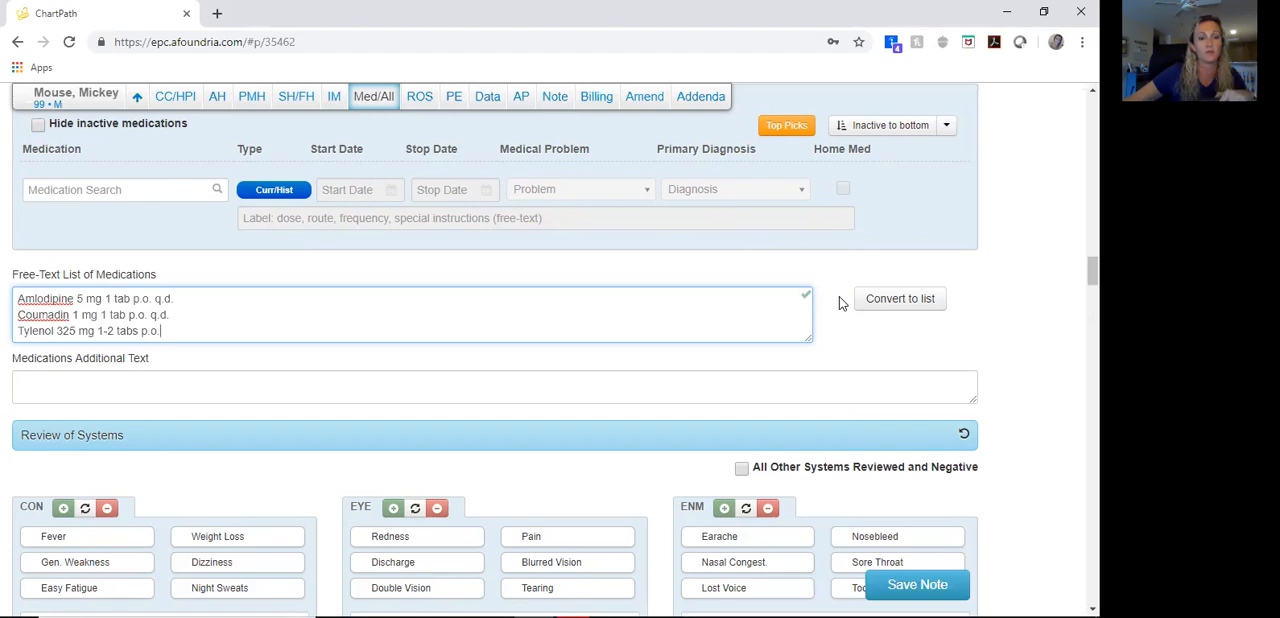
type("q.4 h. p.r.n. for mild to moderate pain Melatonin 5 mg 1 tab p.o. q.h.s. p.r.n. for insomnia")
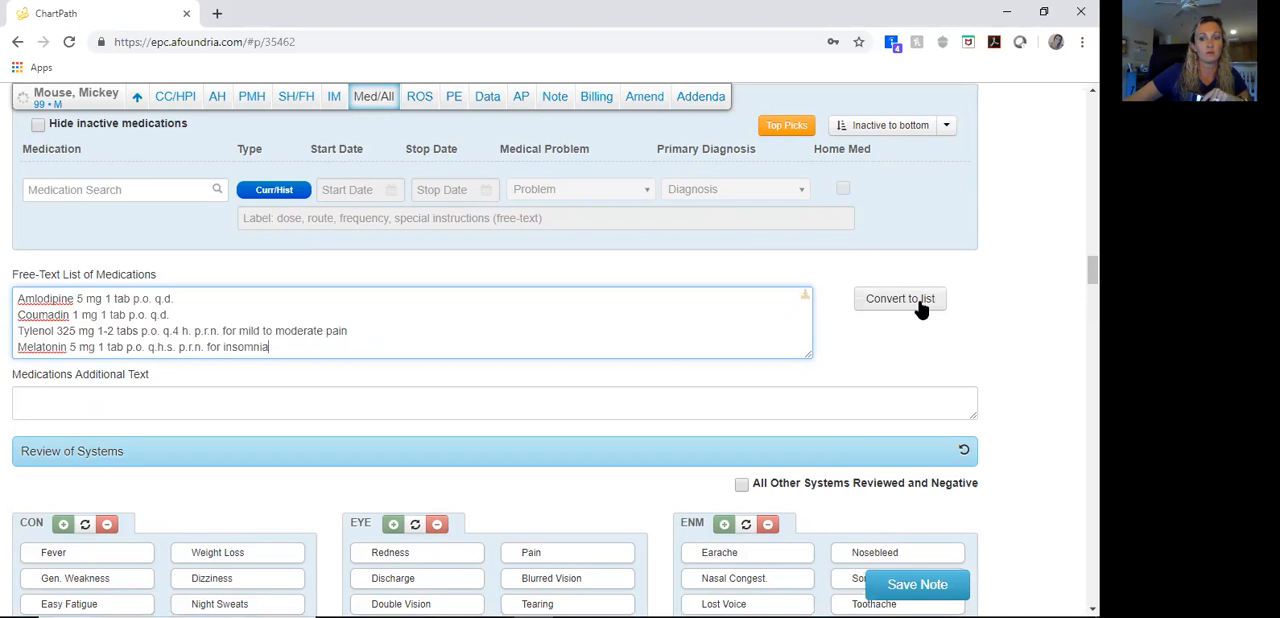
Step: Convert the free-text medication list into separate entries and match the Amlodipine entry to Amlodipine 5 MG Oral Tablet
left_click(918, 302)
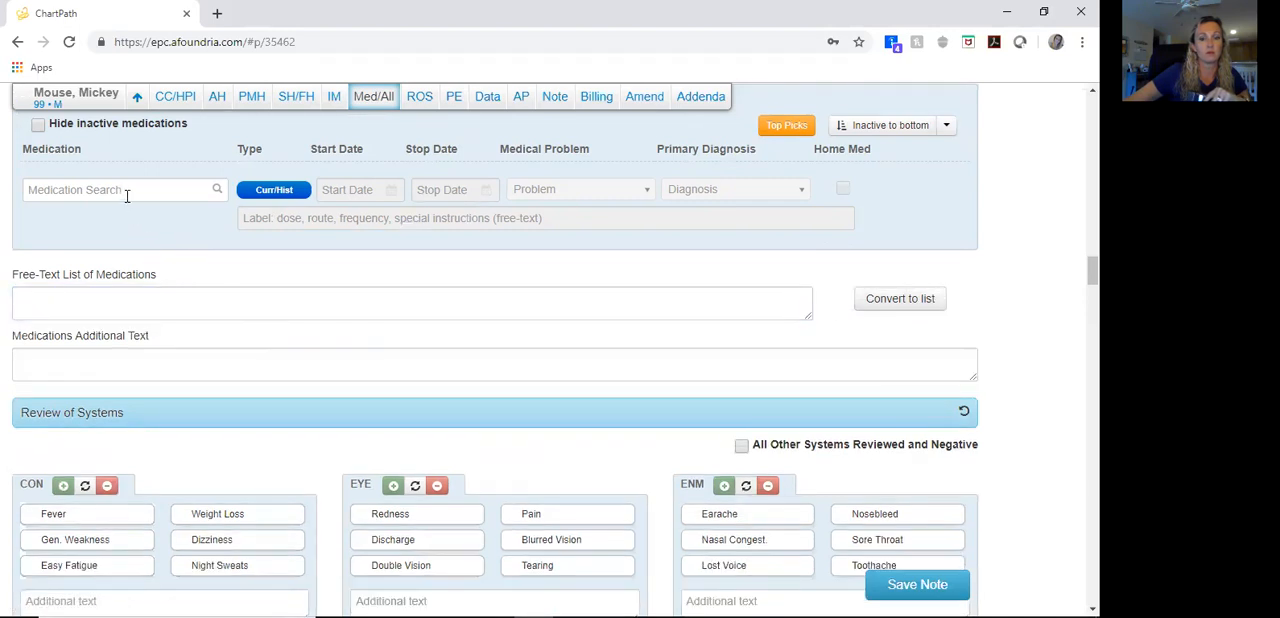
scroll(303, 244, "up", 2)
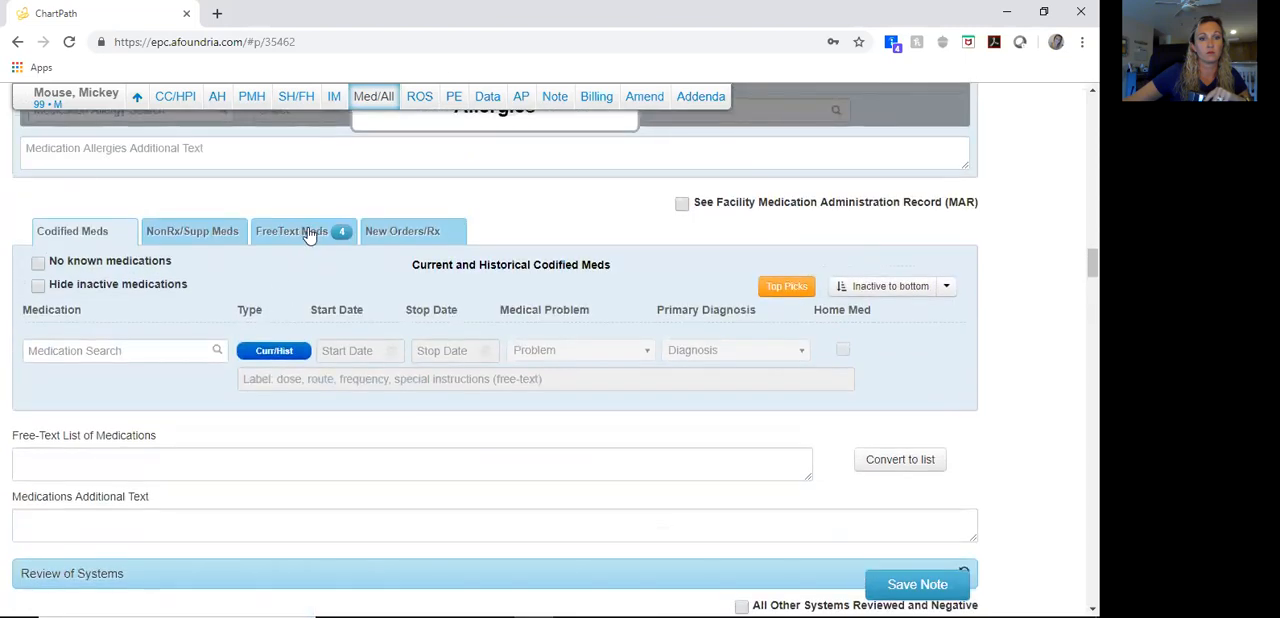
left_click(296, 240)
left_click(261, 312)
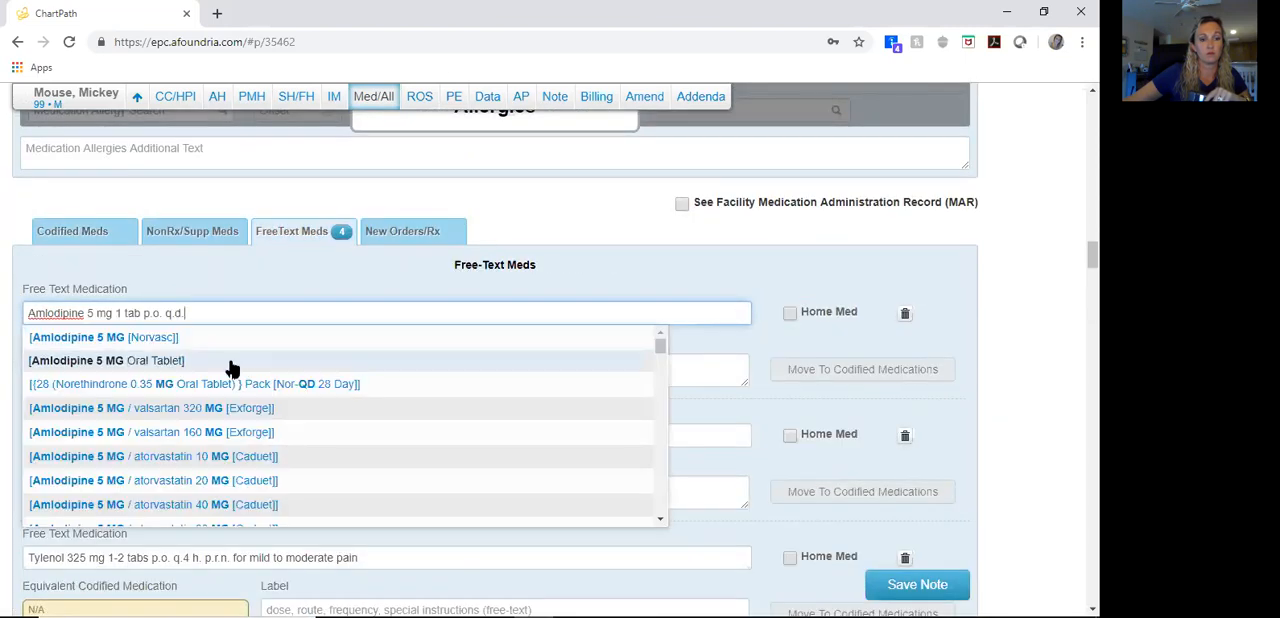
left_click(247, 353)
Step: Match the remaining free-text medications to Coumadin 1 MG Oral Tablet, Acetaminophen 325 MG [Tylenol] and melatonin 5 MG Oral Tablet
scroll(249, 379, "down", 1)
left_click(234, 277)
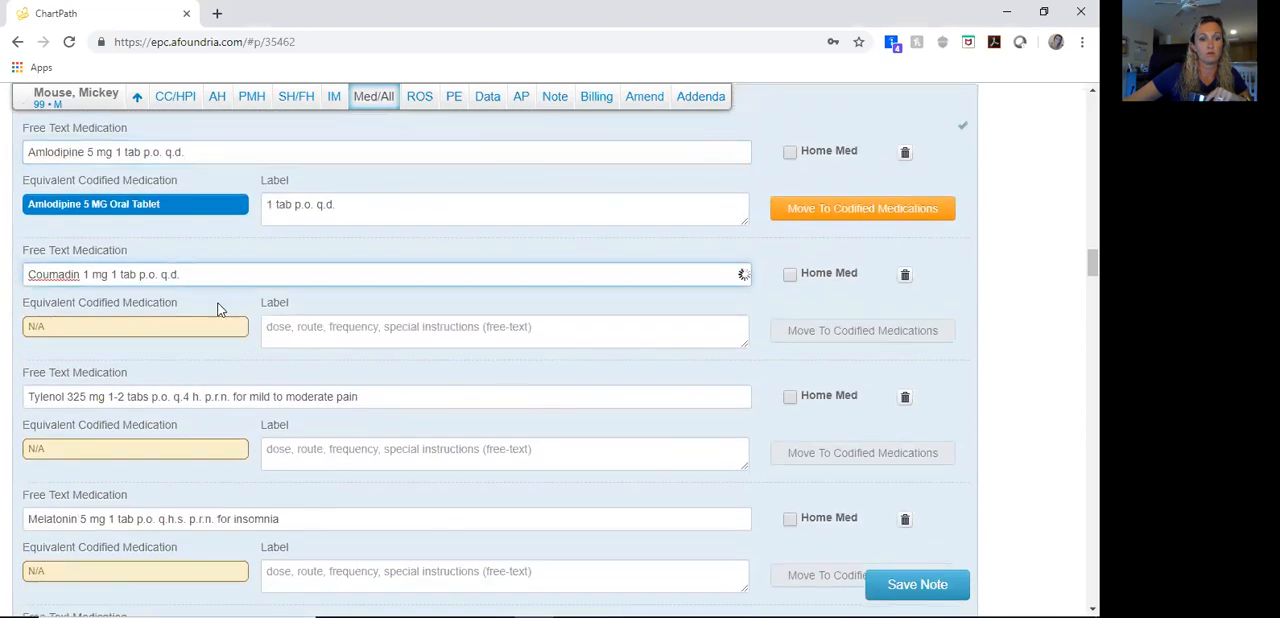
left_click(214, 317)
left_click(216, 316)
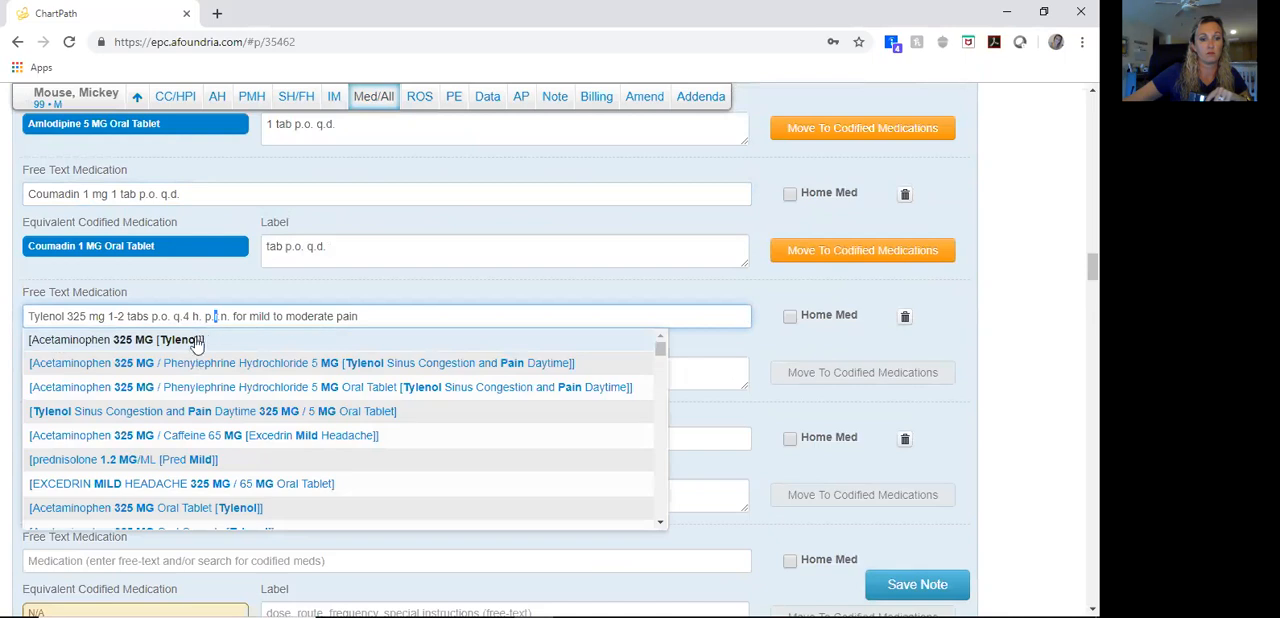
left_click(197, 344)
left_click(195, 357)
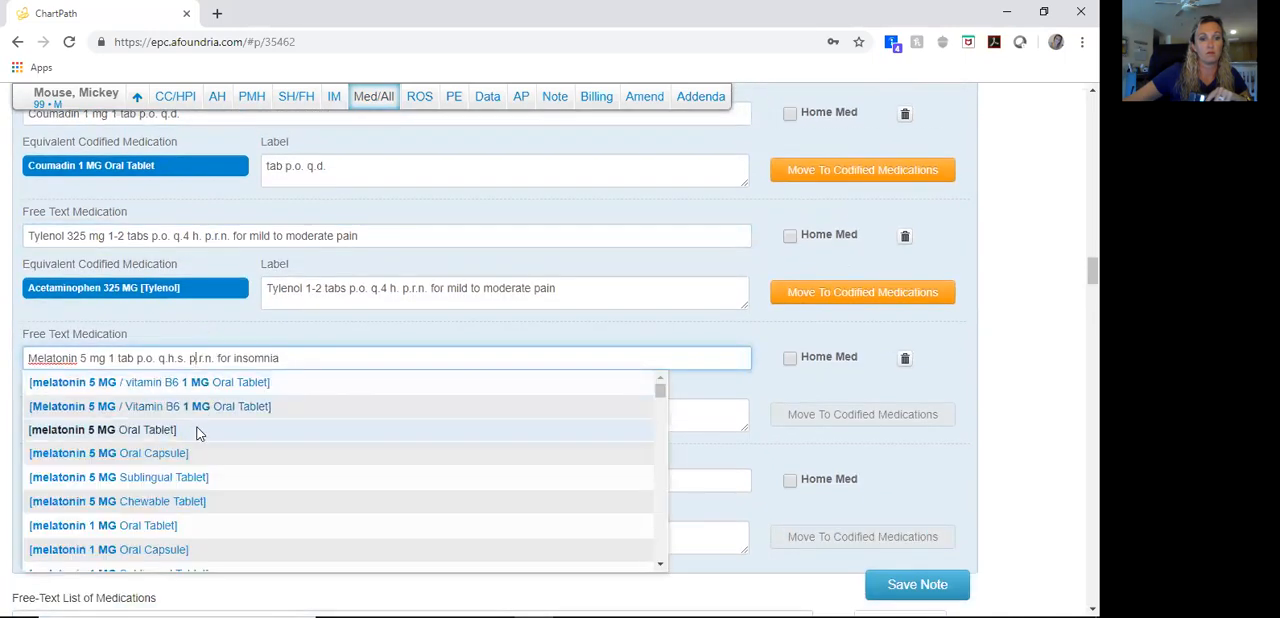
left_click(197, 430)
Step: Move the Melatonin, Tylenol, Coumadin and Amlodipine entries to the codified medications and display the codified list
left_click(795, 412)
left_click(823, 293)
left_click(832, 172)
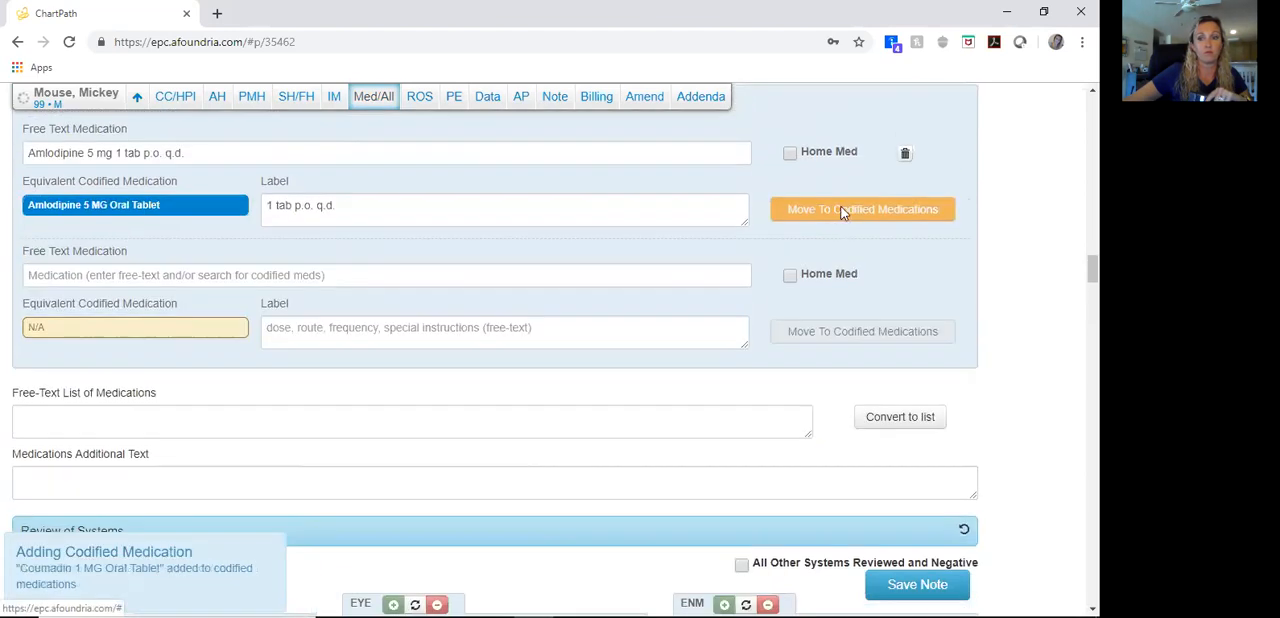
left_click(844, 213)
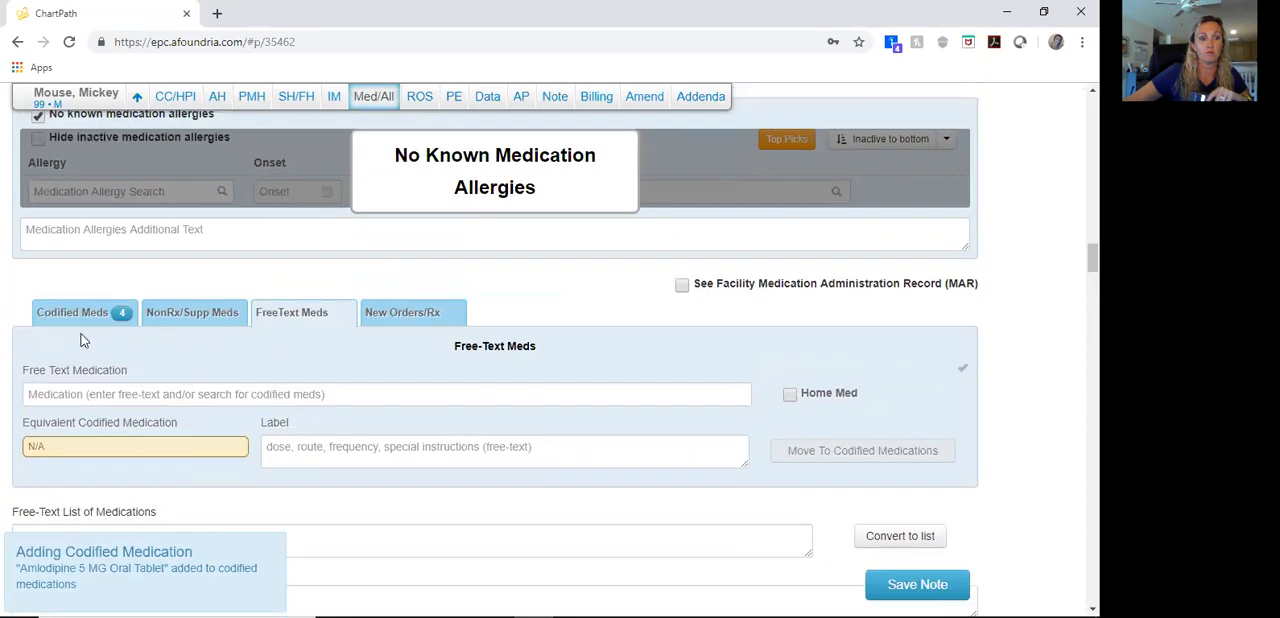
left_click(98, 312)
scroll(290, 358, "down", 3)
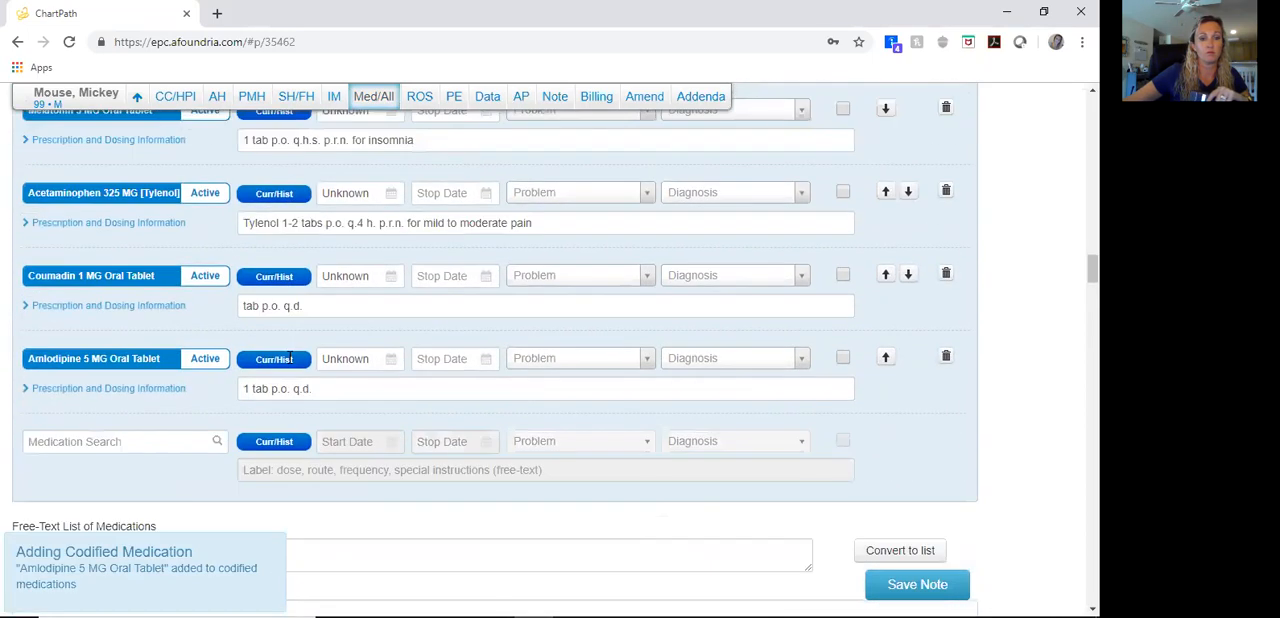
Step: In the physical exam, mark the general findings Vitals Reviewed; Awake, Alert; No Acute Distress; Calm, Cooperative; and Appears Comfortable
scroll(290, 358, "down", 8)
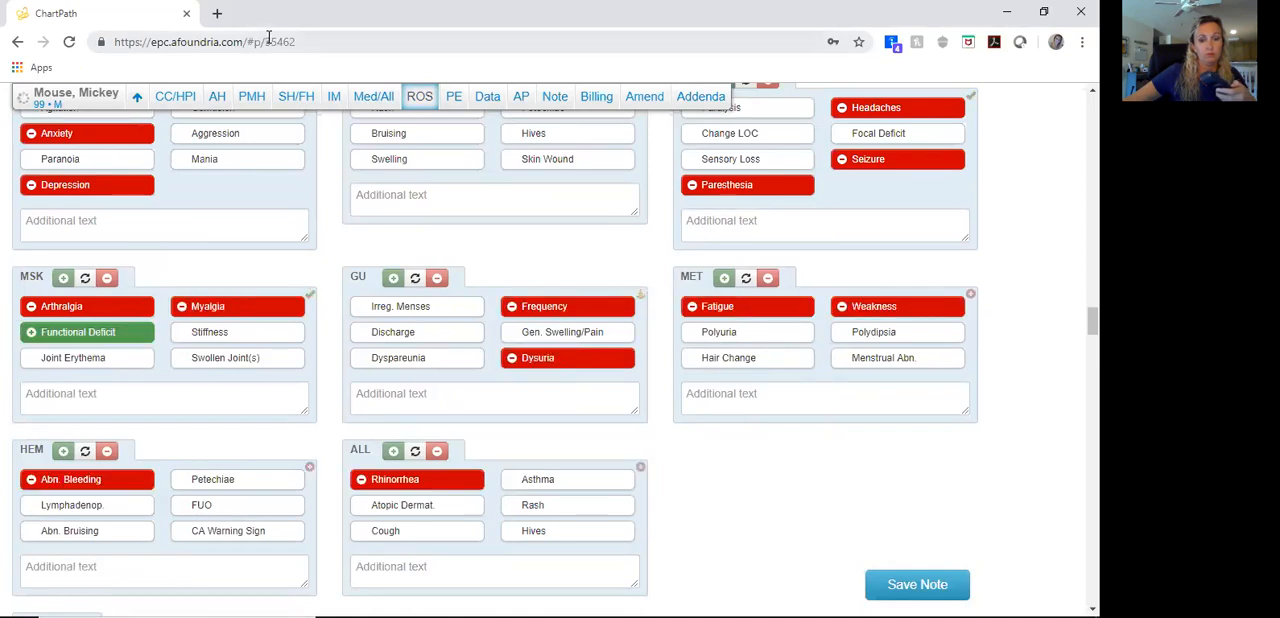
scroll(485, 218, "down", 7)
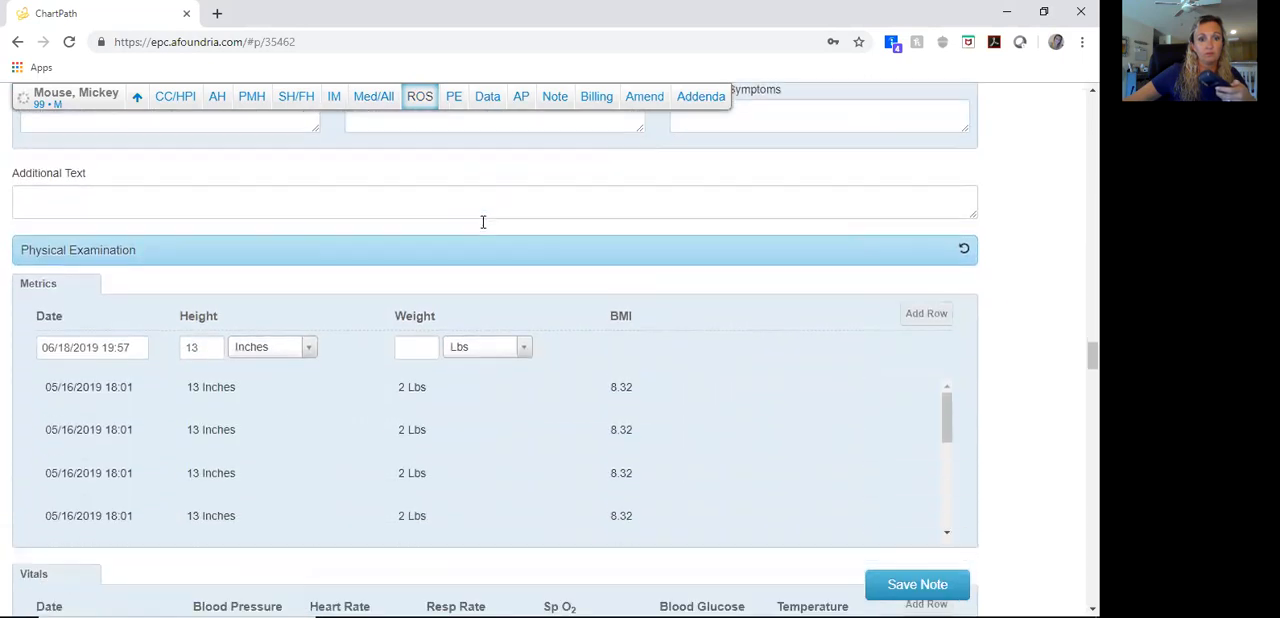
scroll(483, 225, "down", 2)
scroll(485, 228, "up", 1)
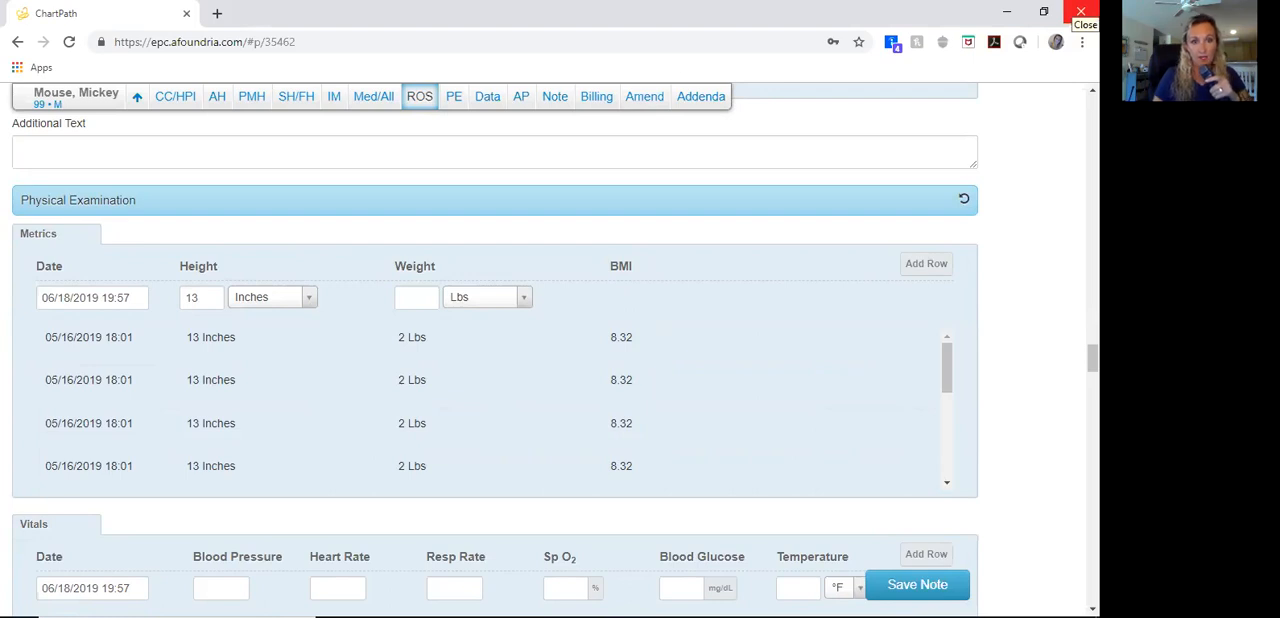
scroll(494, 350, "down", 3)
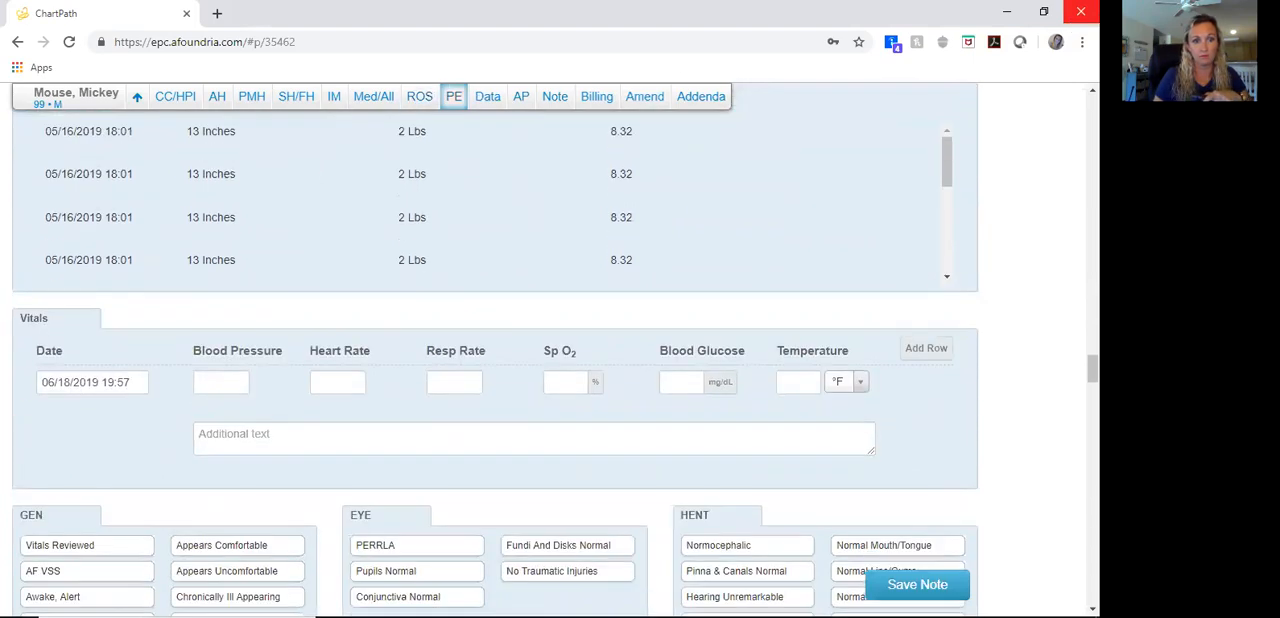
scroll(494, 350, "down", 2)
left_click(87, 385)
left_click(87, 436)
left_click(87, 462)
left_click(87, 488)
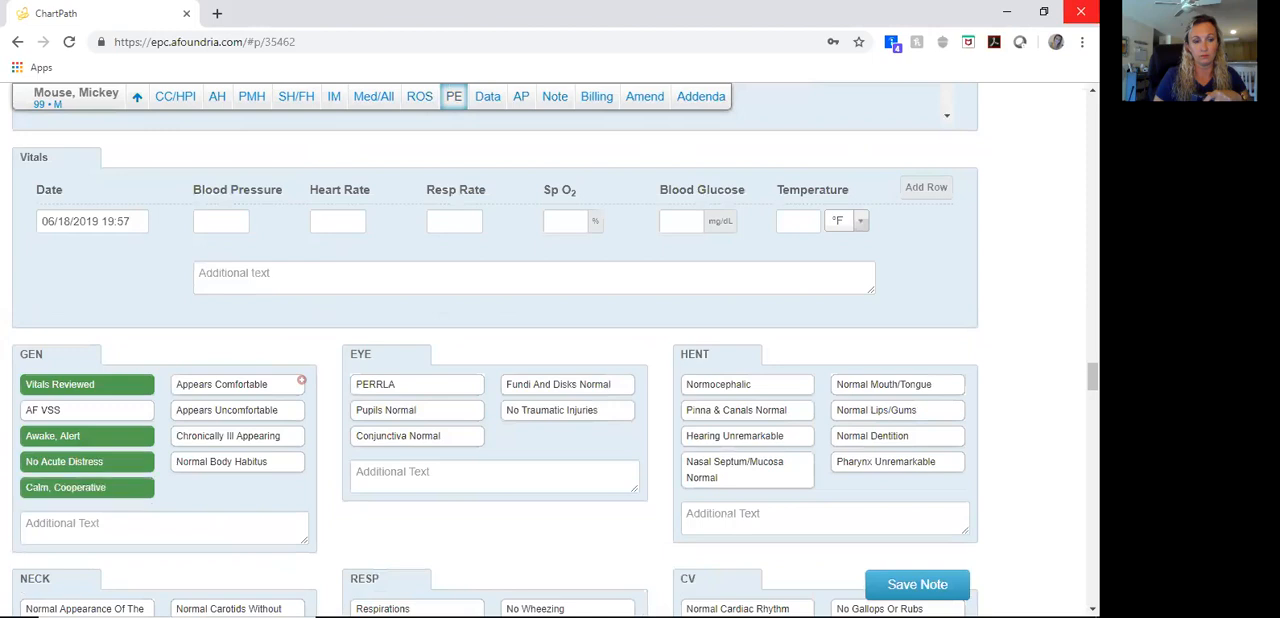
left_click(238, 385)
Step: Mark Pupils Normal, Conjunctiva Normal and No Traumatic Injuries for the eyes, plus Normocephalic and Pinna & Canals Normal under HENT
left_click(747, 385)
left_click(417, 411)
left_click(417, 437)
left_click(567, 411)
left_click(747, 411)
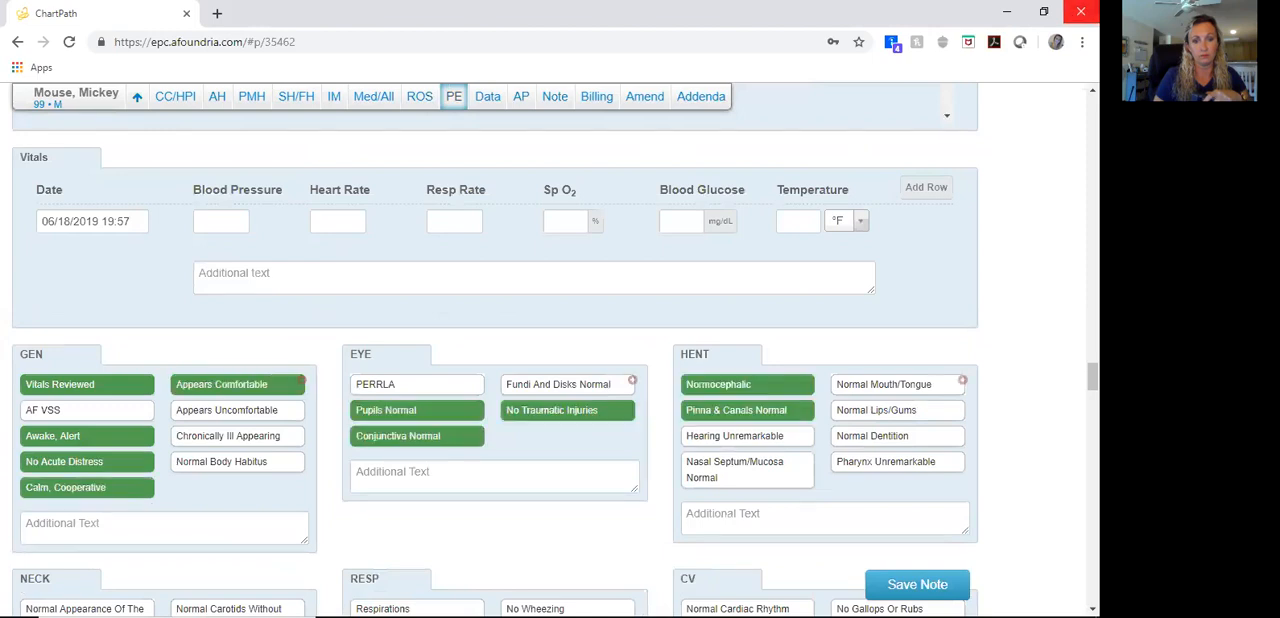
Step: Complete the HENT exam with Hearing Unremarkable, Normal Mouth/Tongue, Normal Lips/Gums, Normal Dentition and Pharynx Unremarkable
left_click(747, 436)
left_click(897, 385)
left_click(897, 411)
left_click(897, 436)
Step: Mark Normal Appearance Of The Neck and Neck Supple, Full ROM, plus Respirations Even/Unlabored and Clear To Auscultation for the respiratory exam
scroll(866, 460, "down", 5)
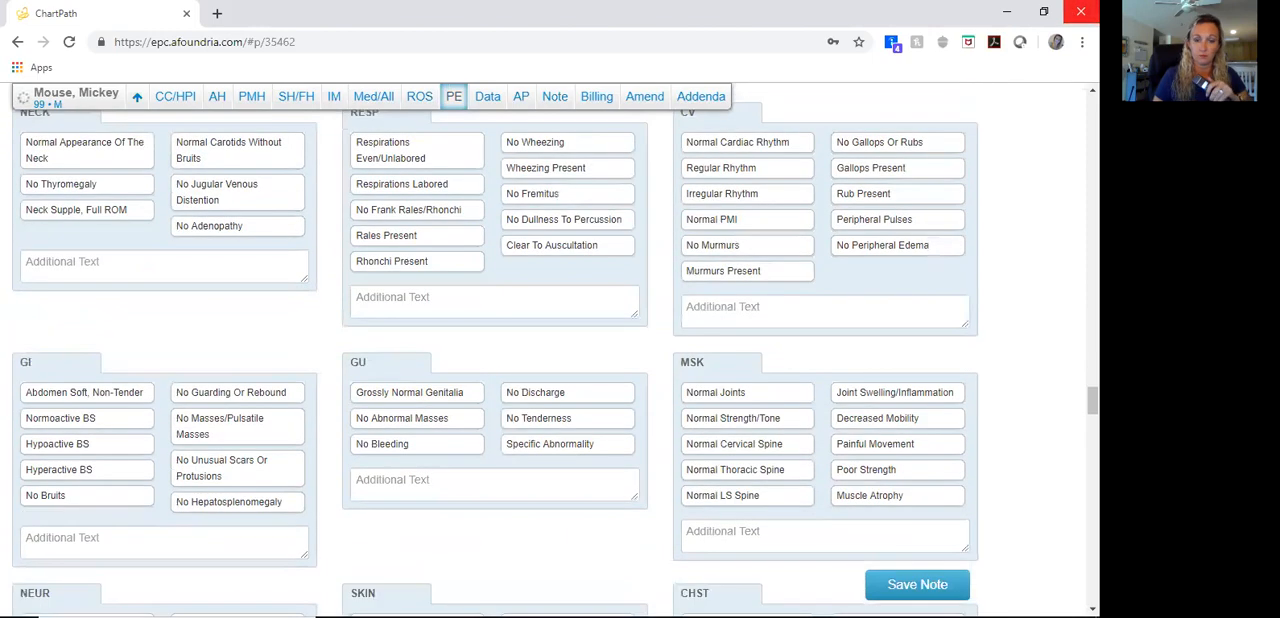
left_click(87, 150)
left_click(87, 210)
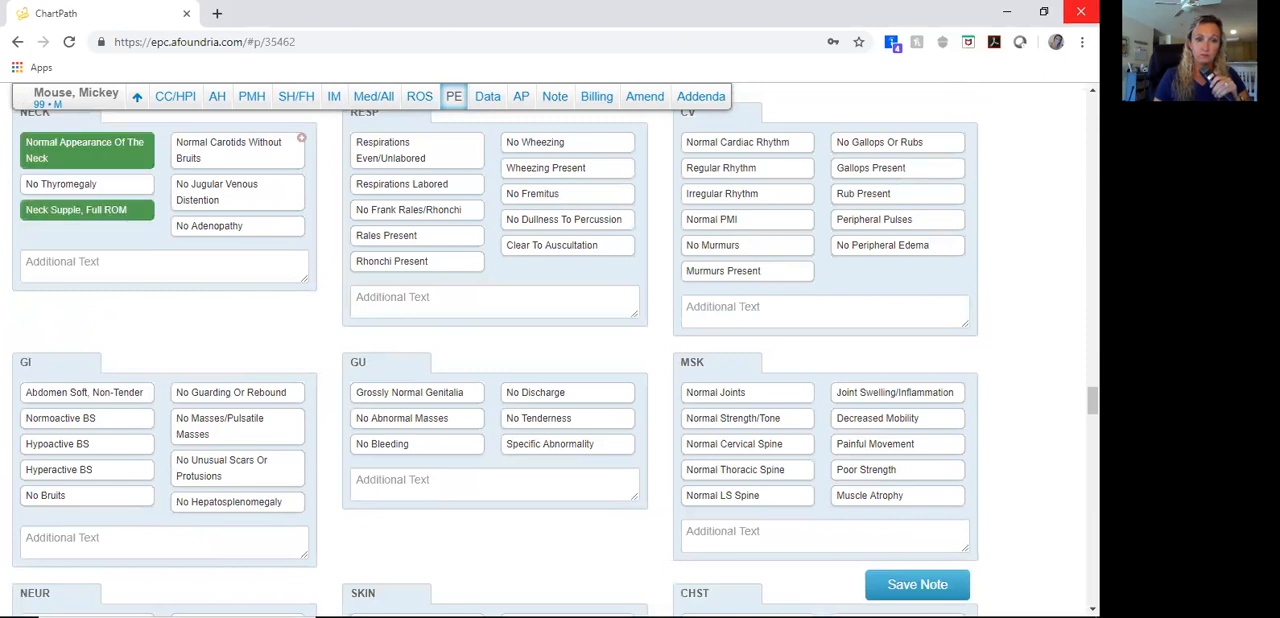
left_click(417, 150)
left_click(567, 245)
Step: Mark the cardiovascular findings Regular Rhythm, No Murmurs, Peripheral Pulses and No Peripheral Edema
left_click(747, 168)
left_click(747, 245)
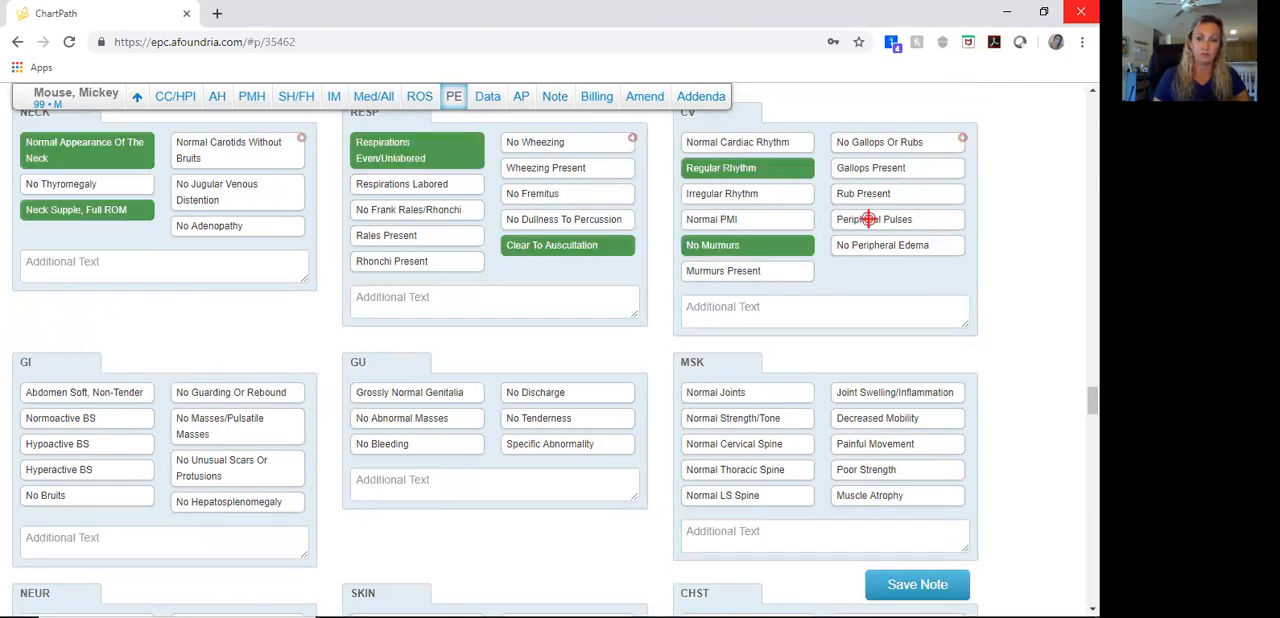
left_click(868, 219)
left_click(897, 245)
Step: Mark GI findings Abdomen Soft, Non-Tender; Normoactive BS; No Masses/Pulsatile Masses; No Hepatosplenomegaly; and musculoskeletal findings Normal Joints and Decreased Mobility
left_click(87, 392)
left_click(87, 418)
left_click(237, 426)
left_click(237, 502)
left_click(747, 392)
Step: Mark Cranial Nerves Grossly Intact and No Abnormal Movements; skin Normal Temp, No Unusual Rashes Or Lesions and Normal Color; chest Normal Shape/Movement
scroll(747, 400, "down", 5)
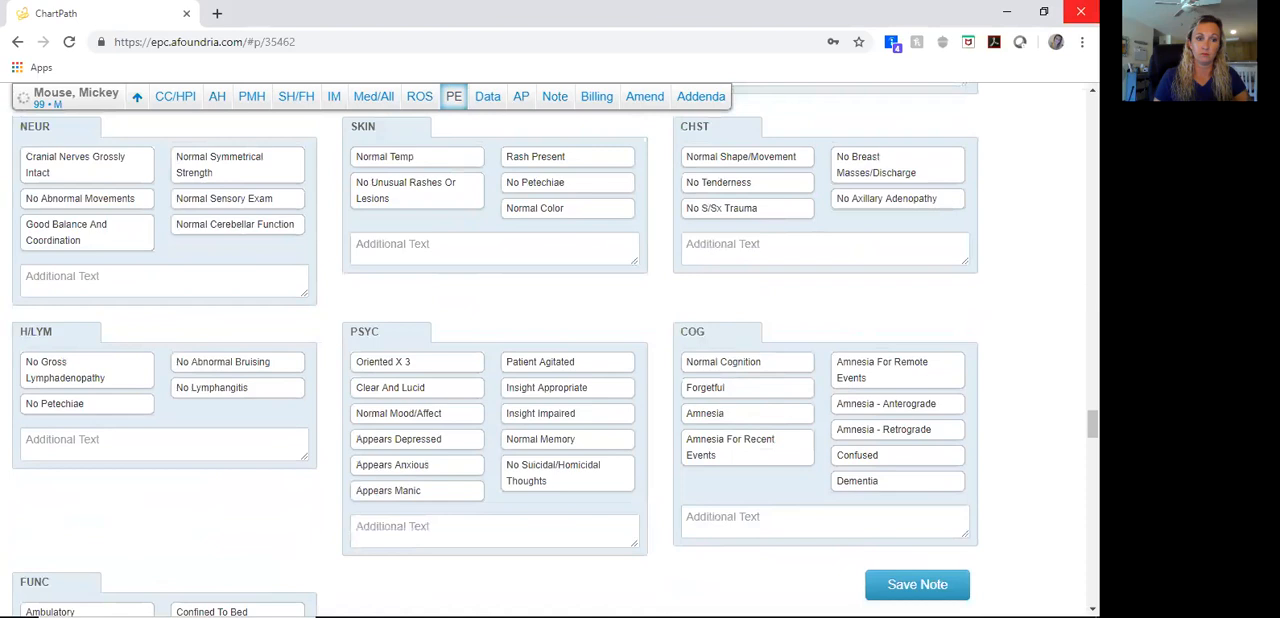
left_click(87, 165)
left_click(87, 199)
left_click(417, 157)
left_click(417, 190)
left_click(567, 209)
left_click(747, 157)
Step: Mark the psychiatric findings Oriented X 3, Clear And Lucid, Normal Mood/Affect and Insight Appropriate
left_click(385, 362)
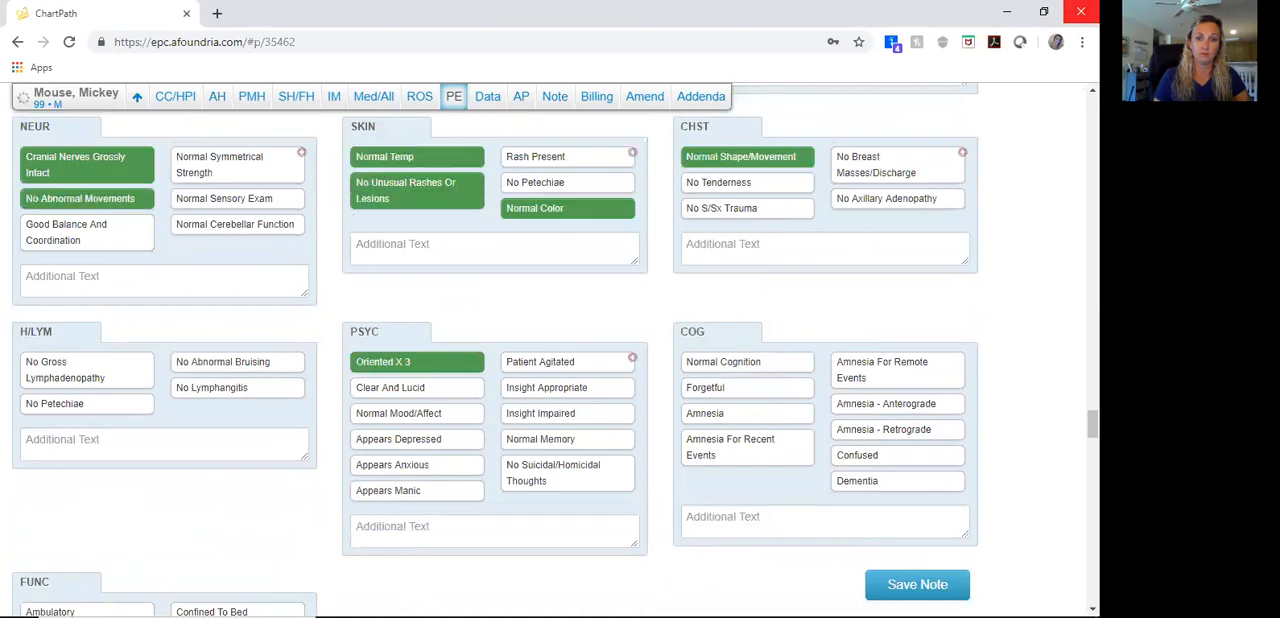
left_click(417, 387)
left_click(417, 413)
left_click(567, 387)
Step: Mark Normal Cognition and add the cognition note "Recent and remote memory: Intact"
left_click(747, 362)
left_click(689, 514)
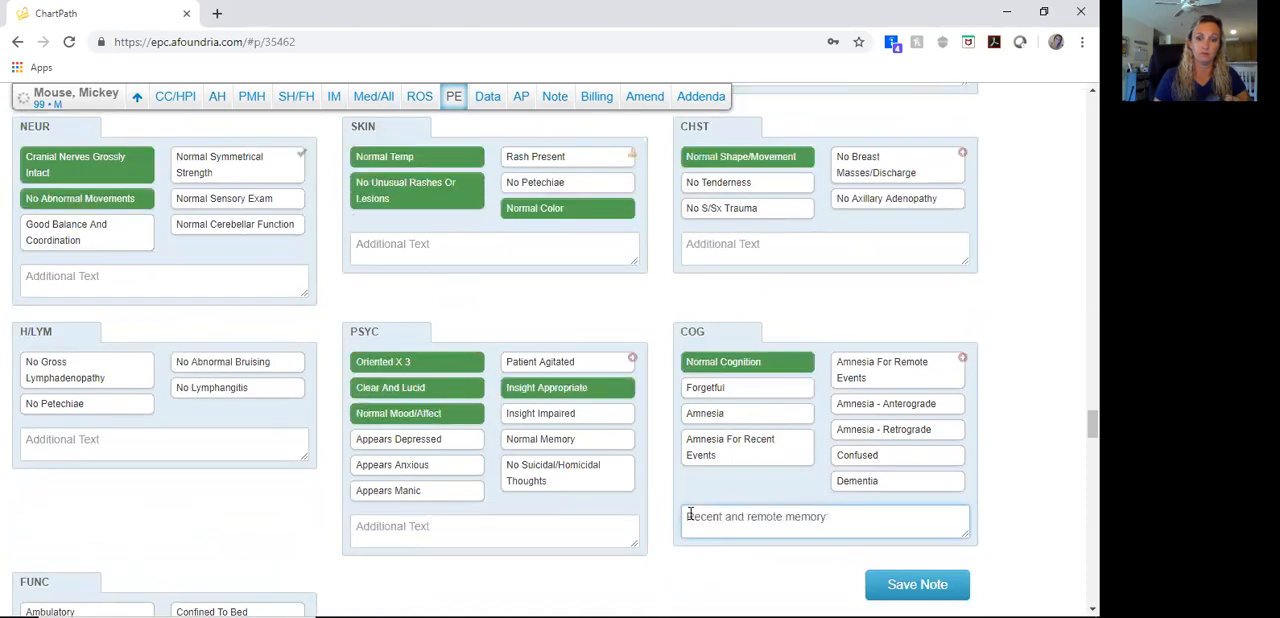
type(":")
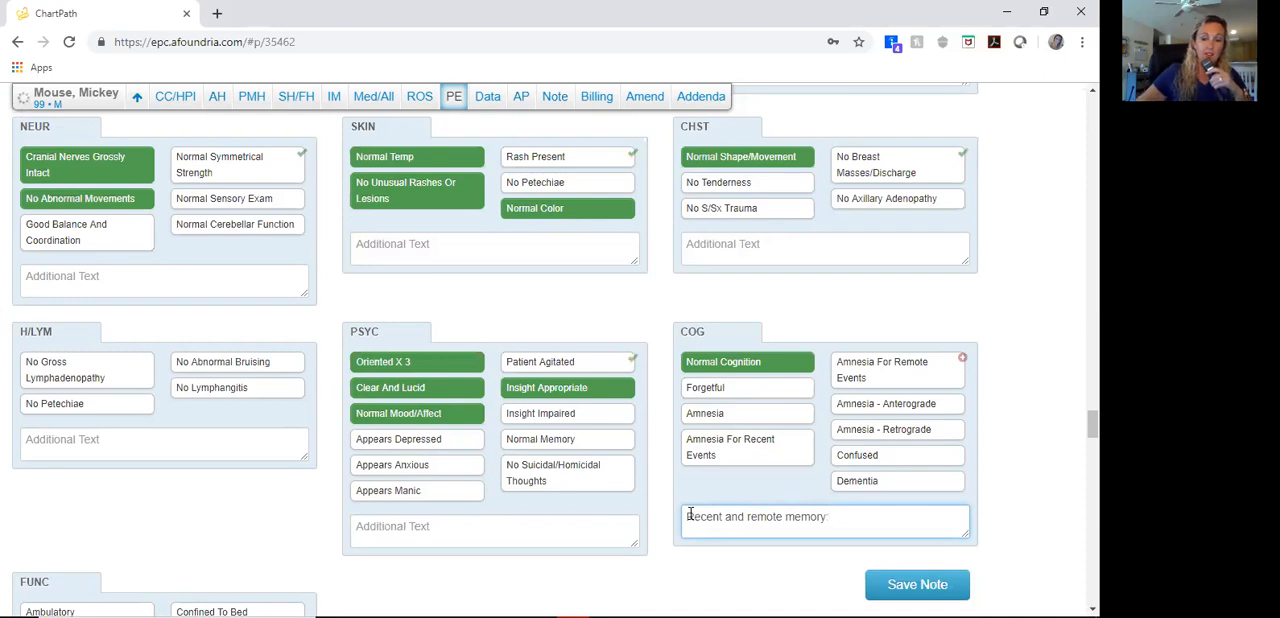
type(" Intact")
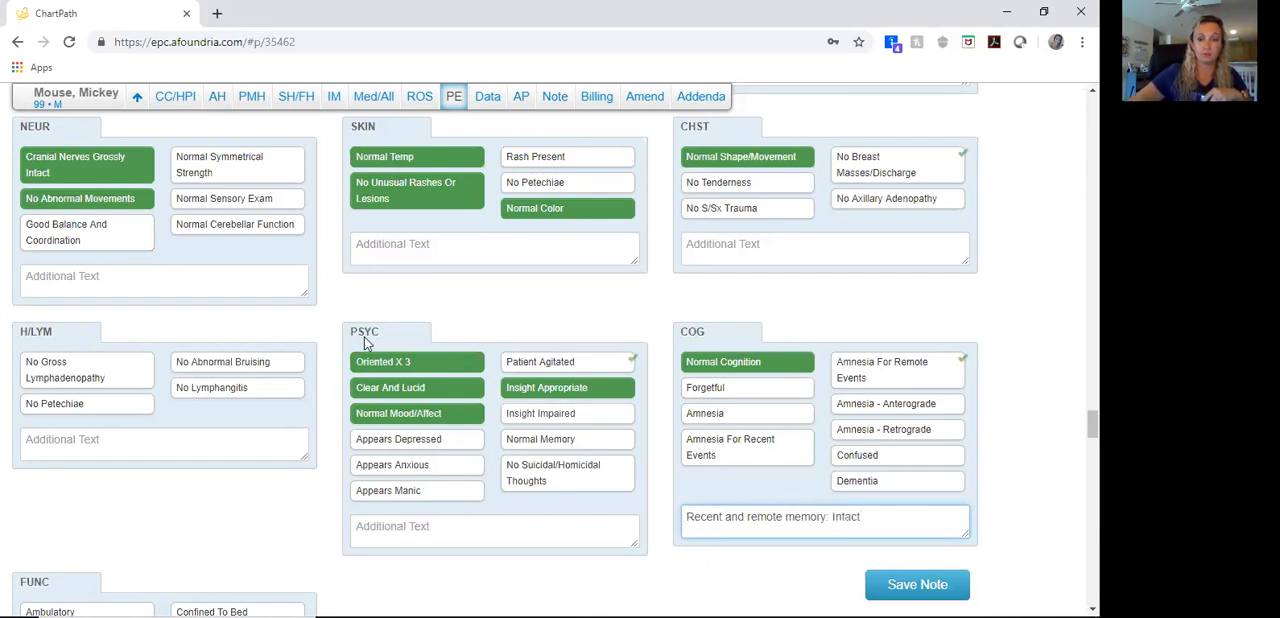
Step: Clear the Oriented X 3 psychiatric finding and open the psychiatric additional text for editing
left_click(388, 366)
left_click(446, 541)
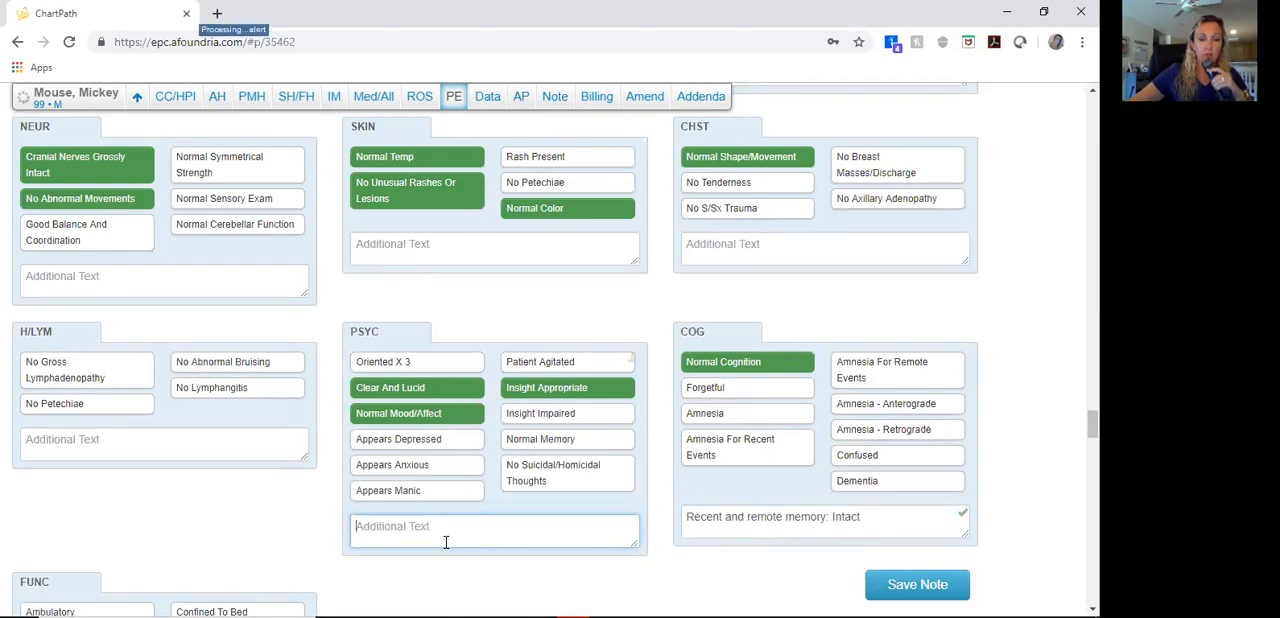
Step: Change the cardiovascular rhythm finding to Irregular Rhythm and add the note "Irregular irregular"
scroll(694, 497, "up", 8)
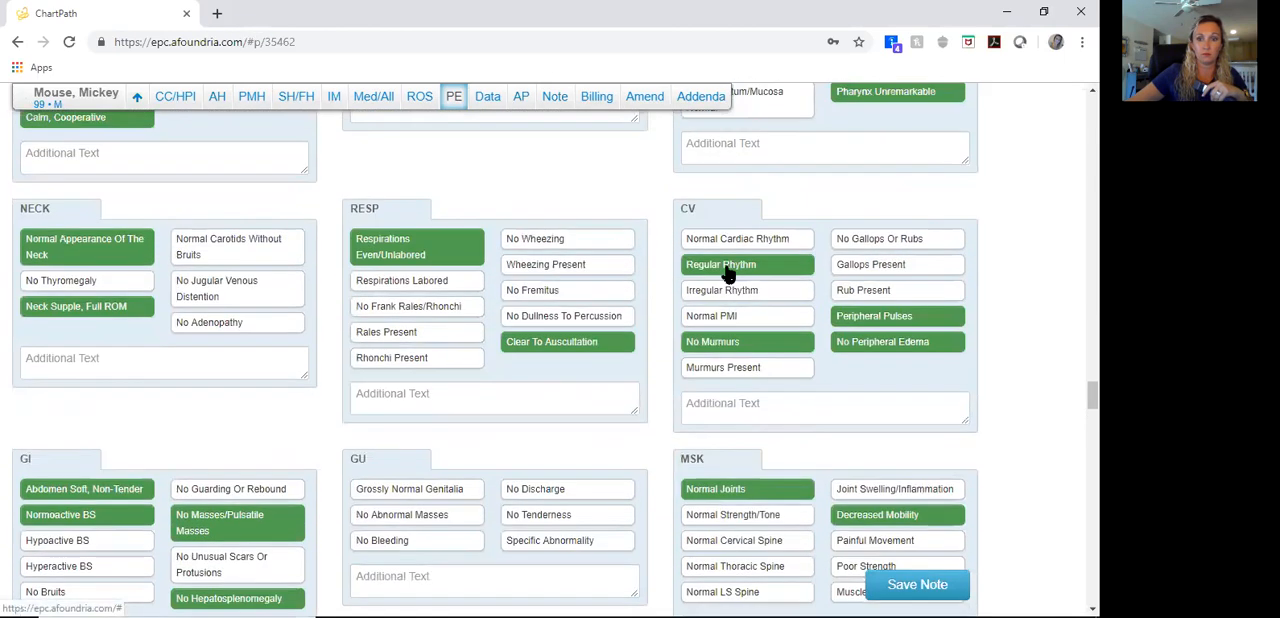
left_click(735, 291)
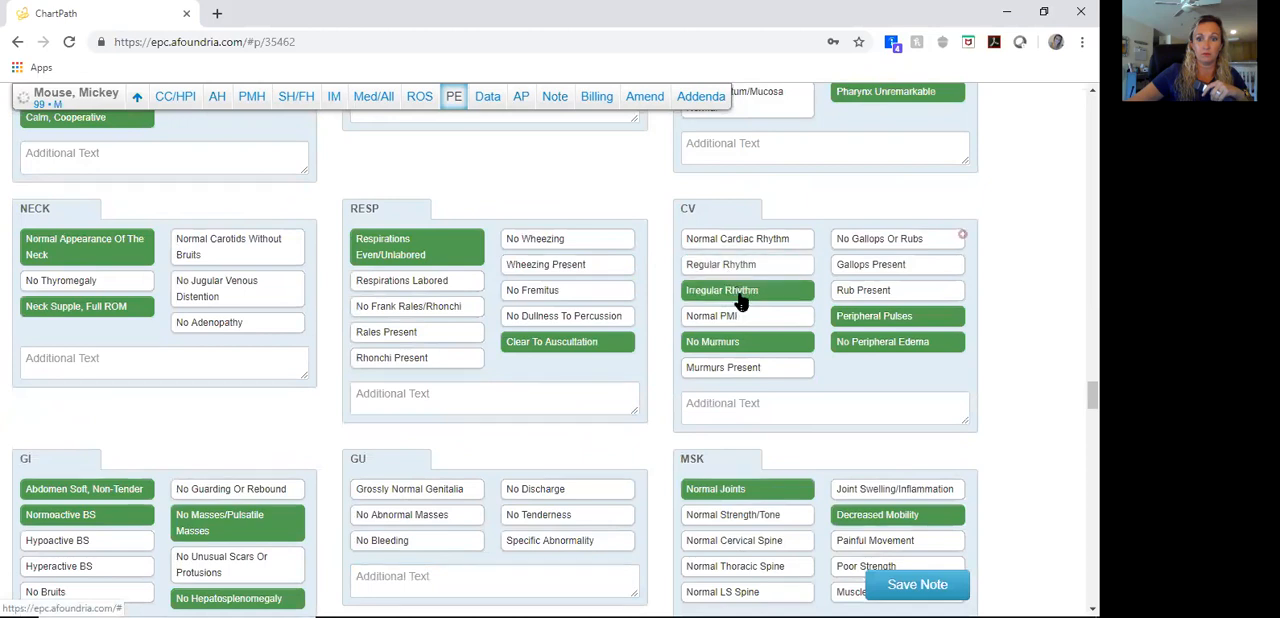
left_click(778, 403)
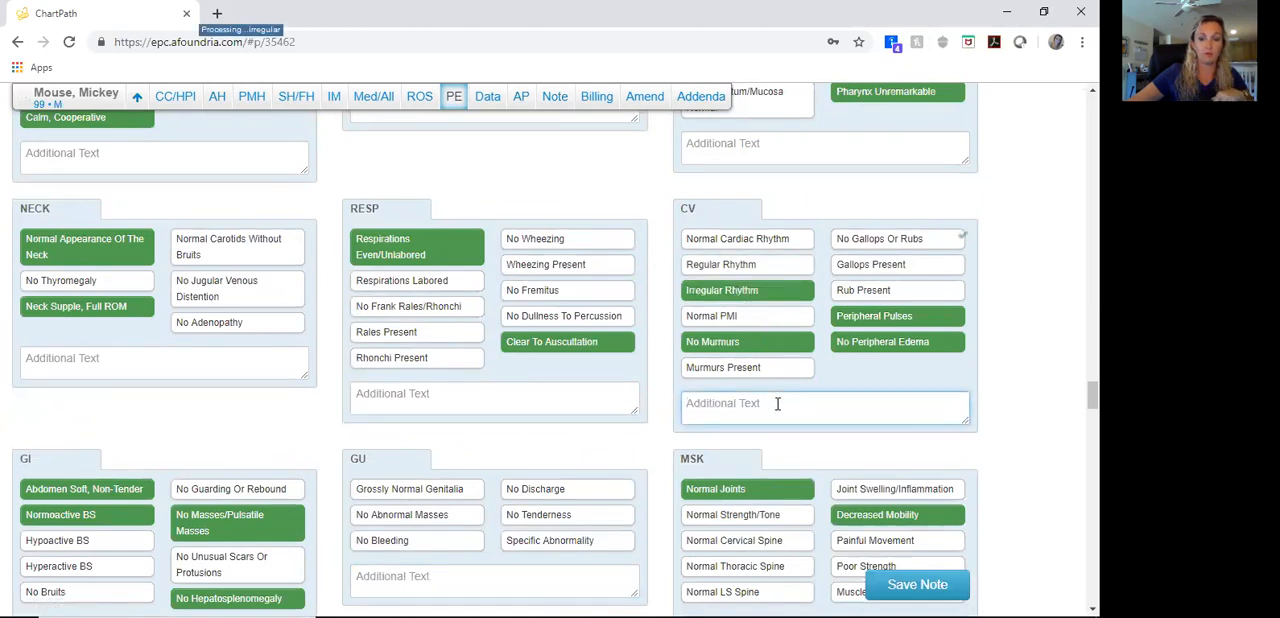
type("Irregular irregular")
Step: Add the medical problems Essential hypertension, Atrial Fibrillation, Osteoarthritis and Insomnia to the Assessment/Plan
scroll(778, 404, "down", 7)
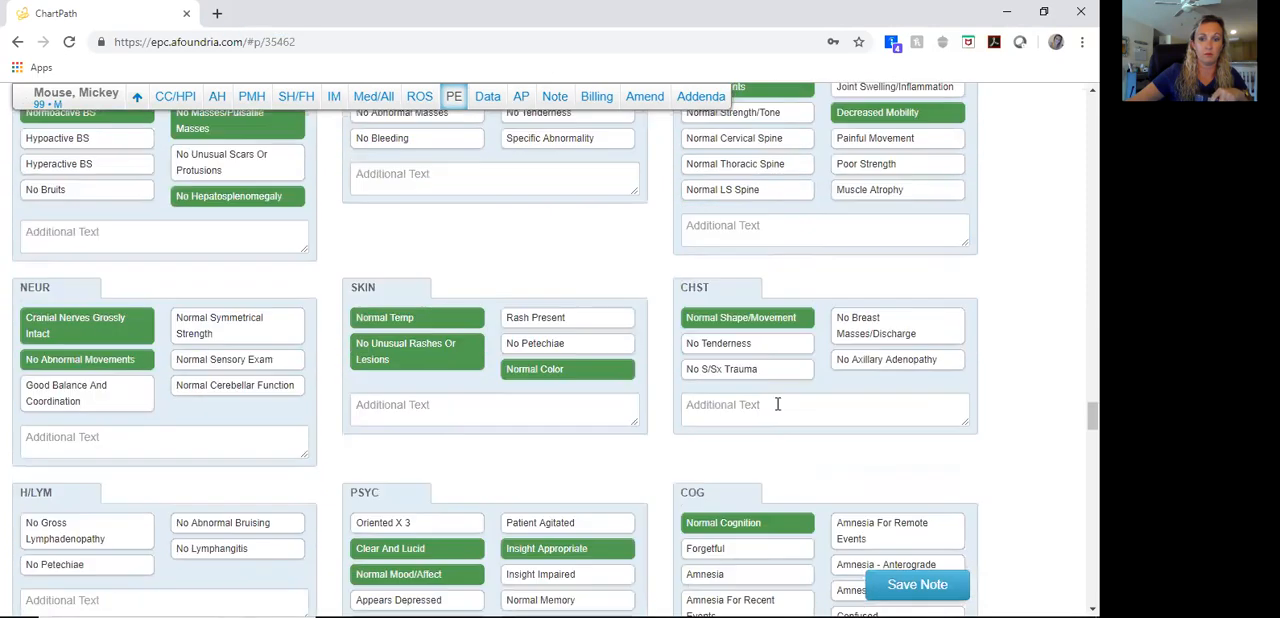
scroll(779, 416, "down", 15)
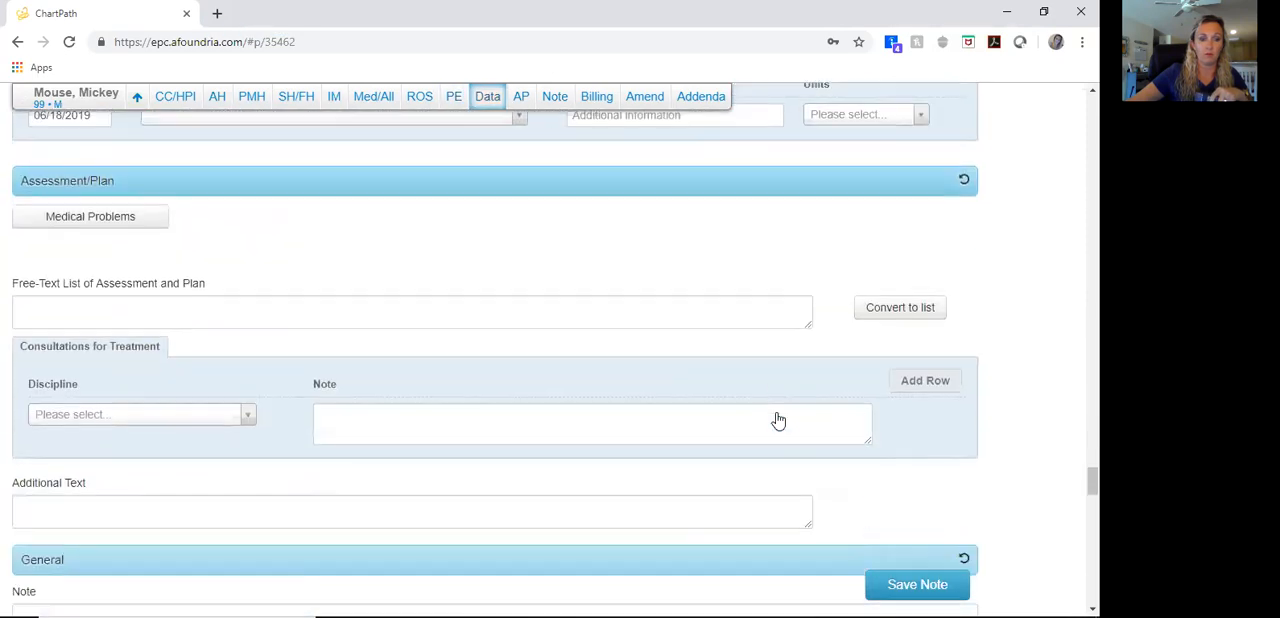
scroll(778, 420, "down", 1)
left_click(131, 143)
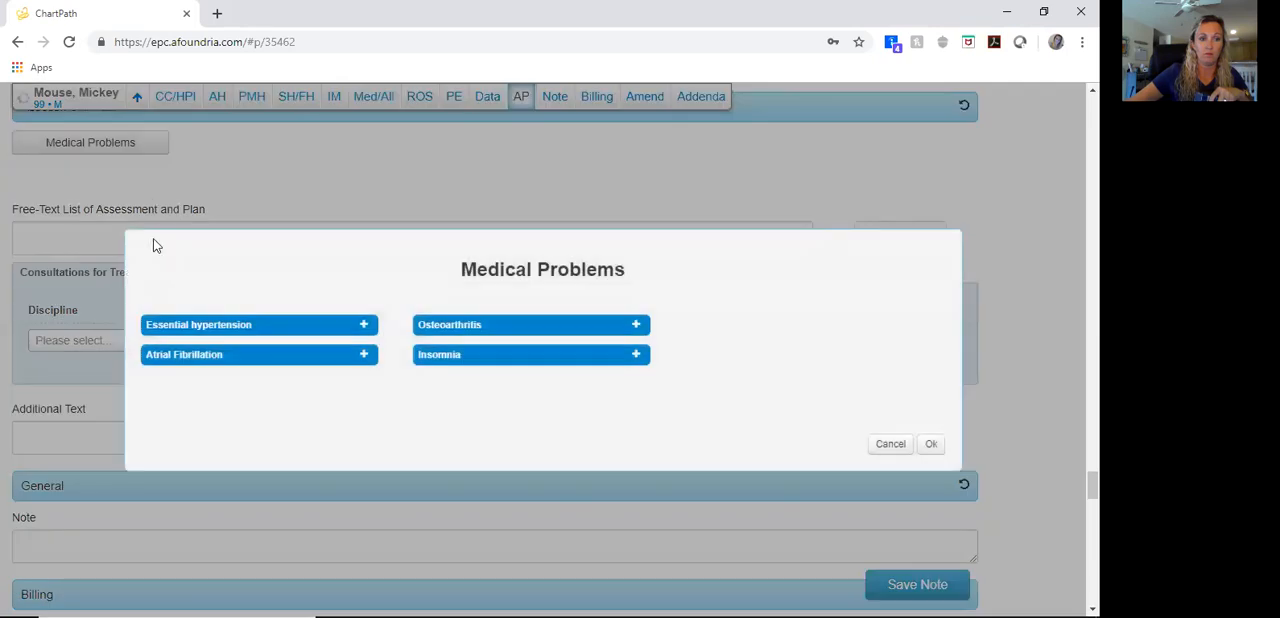
left_click(230, 330)
left_click(238, 356)
left_click(516, 330)
left_click(532, 360)
left_click(930, 444)
Step: Enter the Essential hypertension plan: chronic, stable, goal < 140/90, readings at or below goal, continue current medications and monitor vitals per facility protocol
left_click(118, 225)
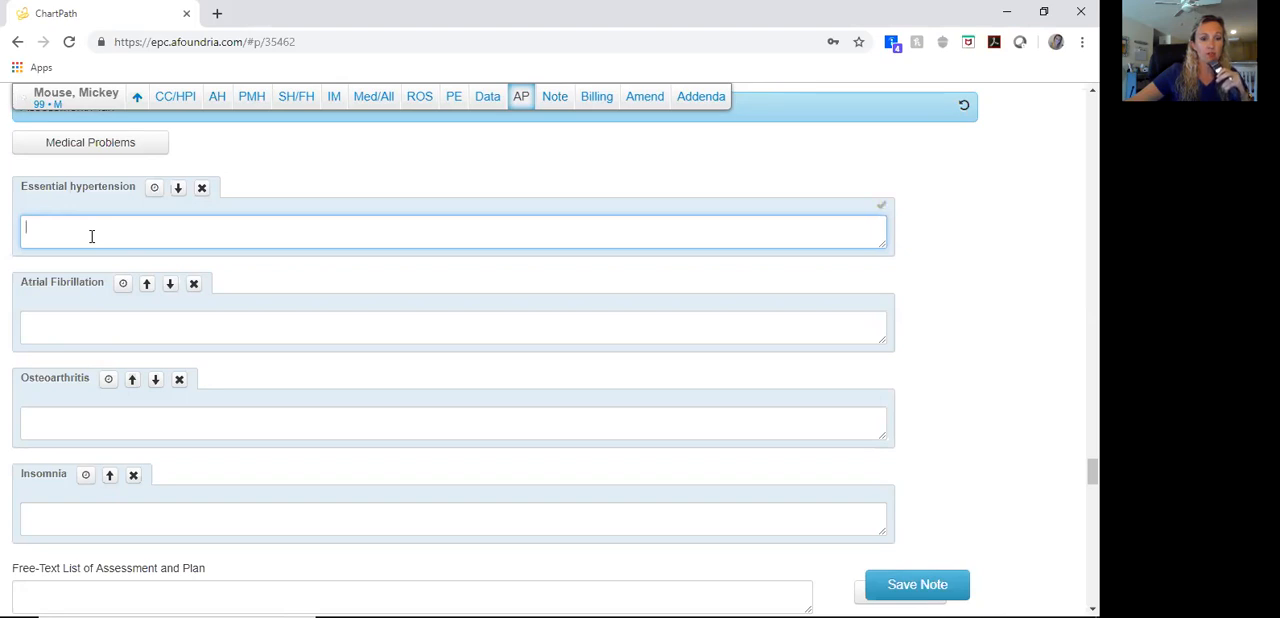
type("Chronic, stable Goal < 140/90 Documented BP readings have been at or below goal No change in care plan at this time Continue current medications as previously prescribed Will continue to monitor vitals per facility protocol and titrate medications accordingly")
Step: Enter the Atrial Fibrillation plan beginning "Chronic, stable" and reword its last line to "Maintain bleeding precautions"
left_click(75, 396)
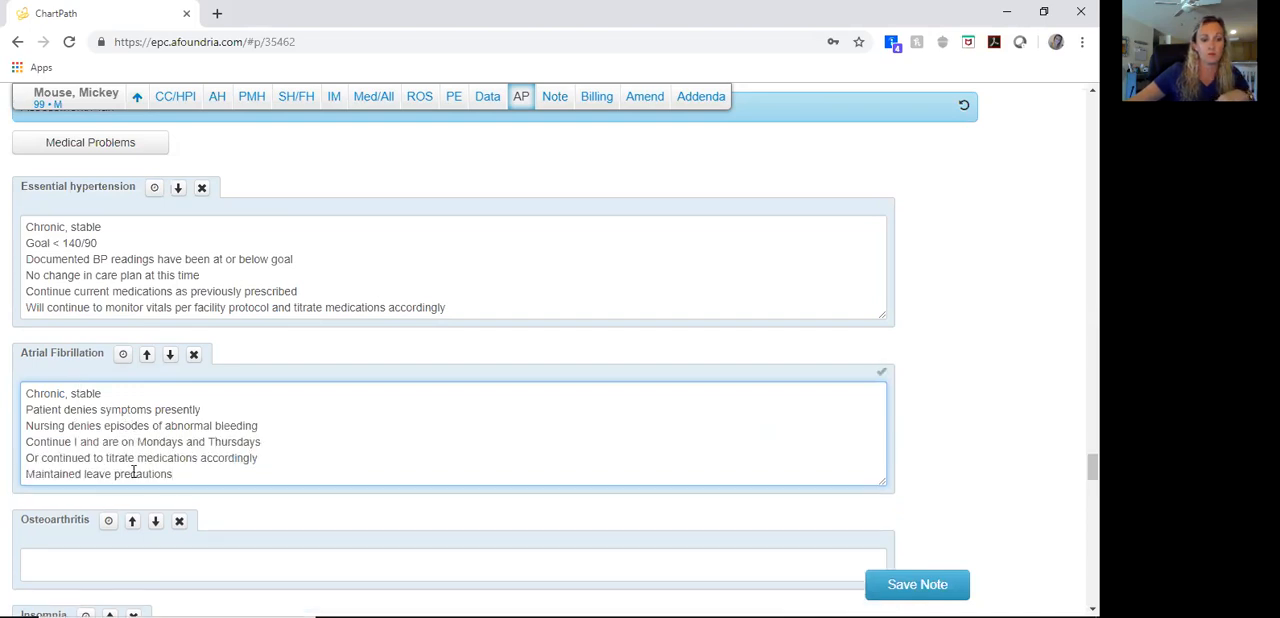
double_click(108, 473)
left_click_drag(116, 472, 17, 482)
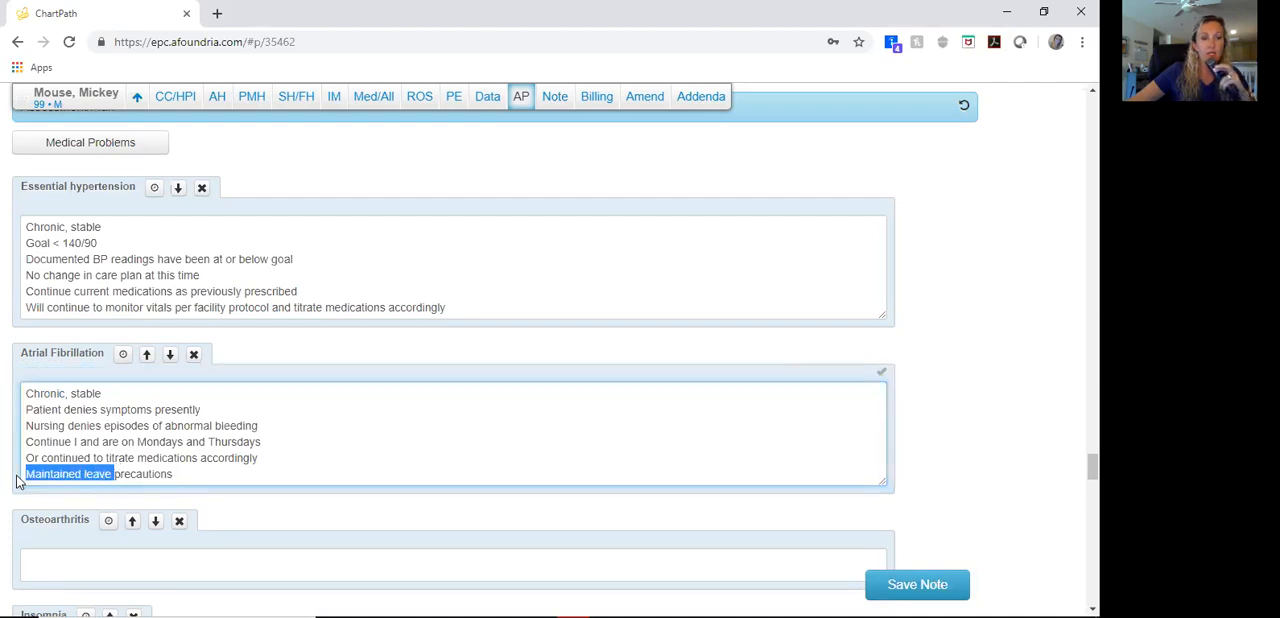
type("Maintain bleeding")
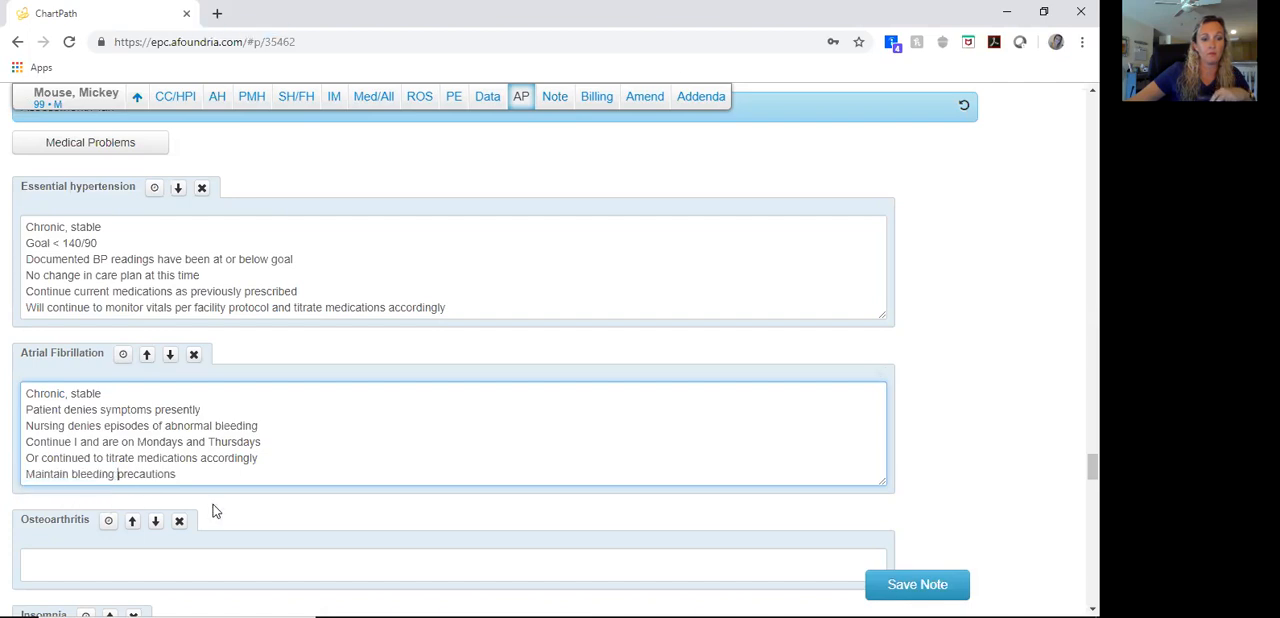
Step: Enter the Osteoarthritis plan: chronic, stable, pain well controlled with Tylenol presently, encourage out of bed activities and participation with physical therapy
scroll(190, 495, "down", 3)
left_click(82, 410)
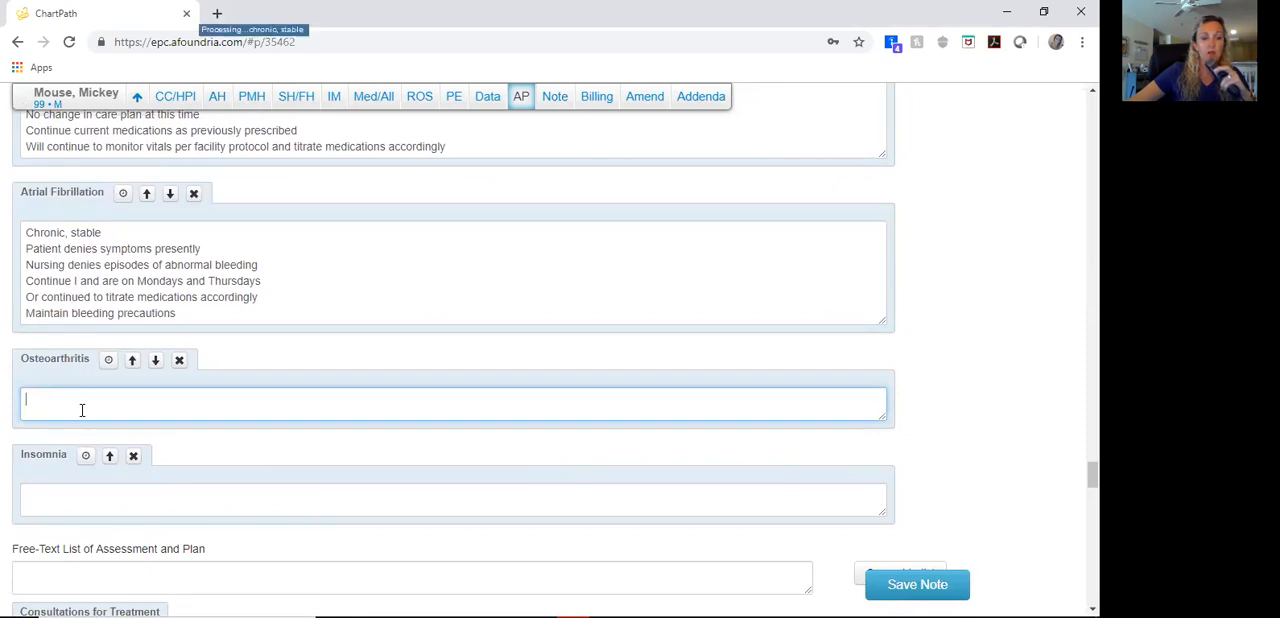
type("Chronic, s")
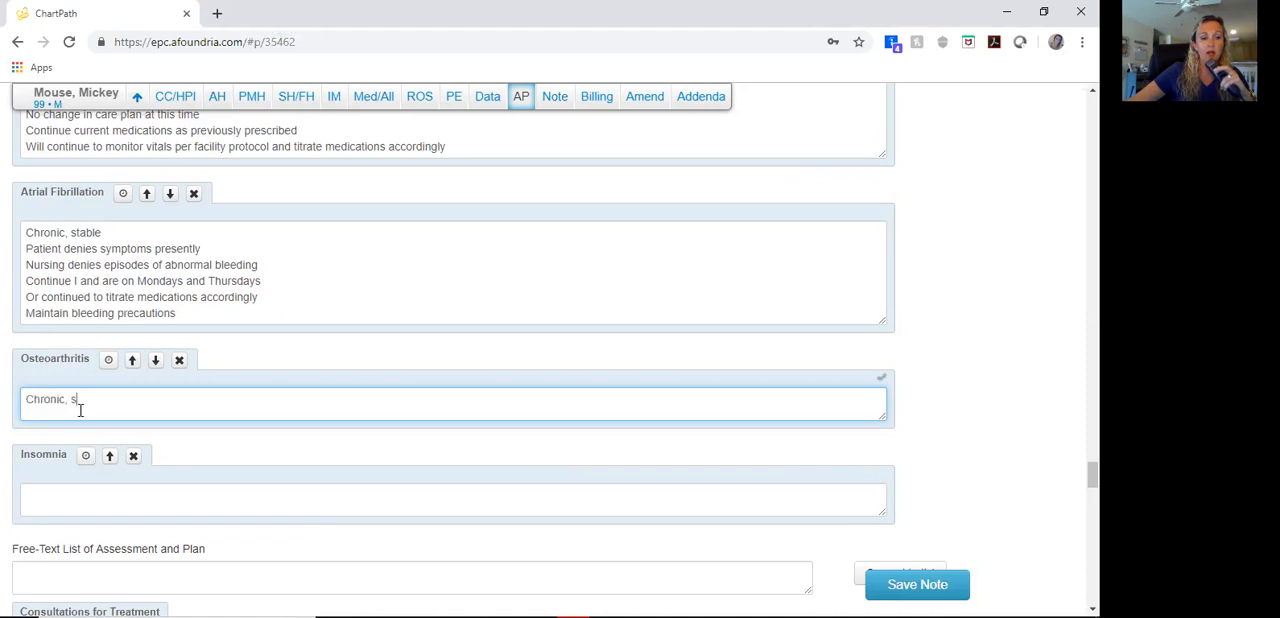
type("table")
key("Return")
type("Patient reports pain is well controlled with Tylenol presently")
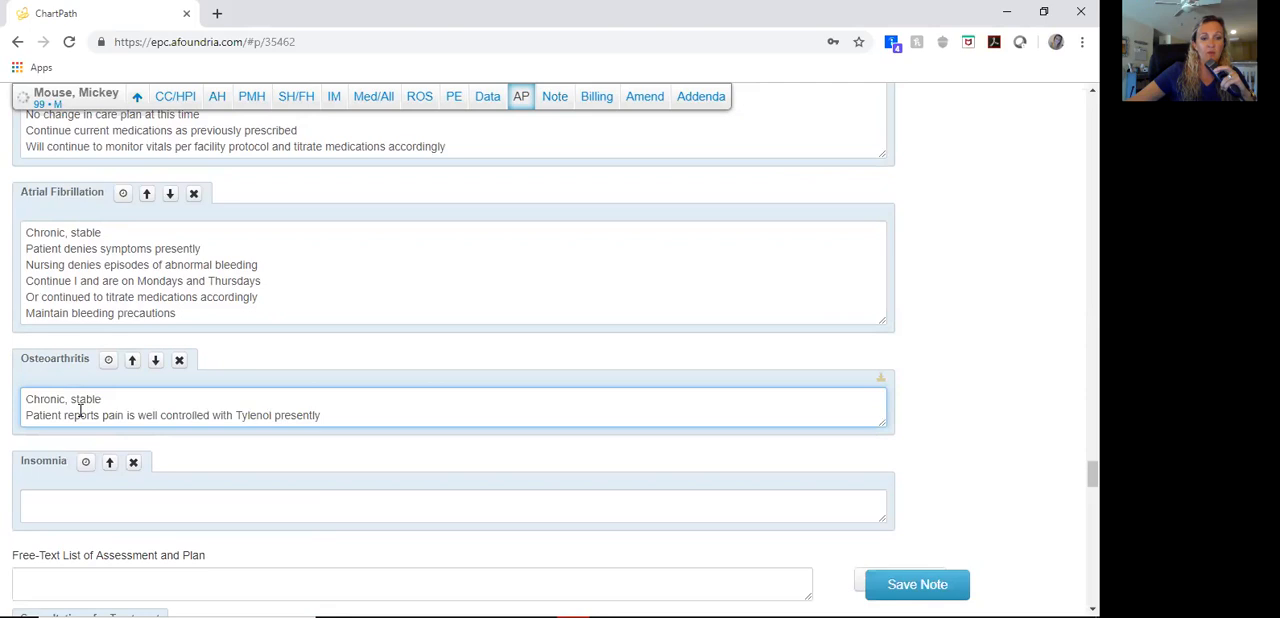
key("Return")
type("Continued to encourage out of bed activities, participation with physical therapy")
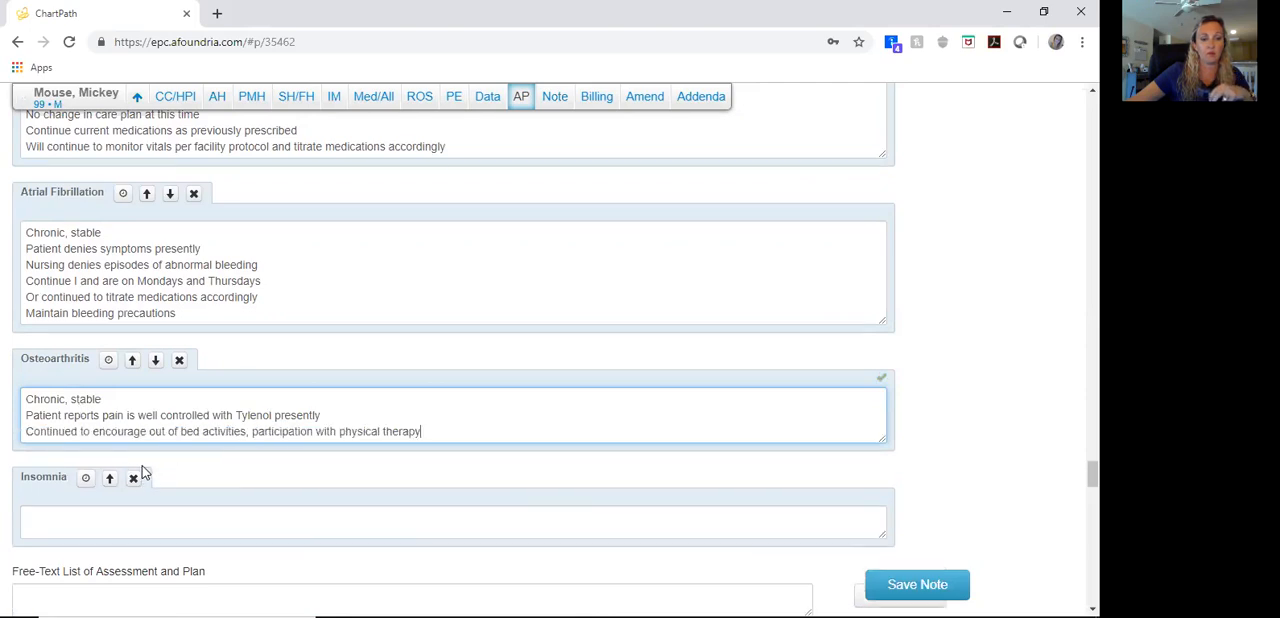
Step: Enter the Insomnia plan: new, stable, melatonin 5 mg p.o. q.h.s. p.r.n., partner with patient on symptoms, caution with sedating medications due to weakness and falls
left_click(181, 512)
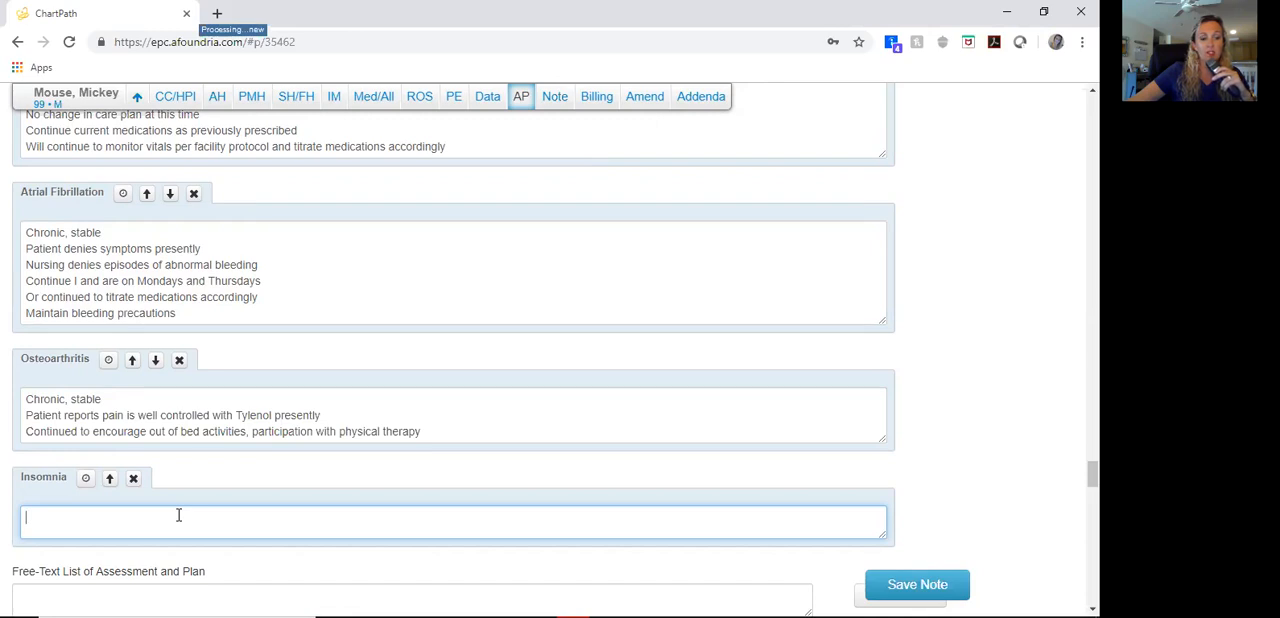
type("New")
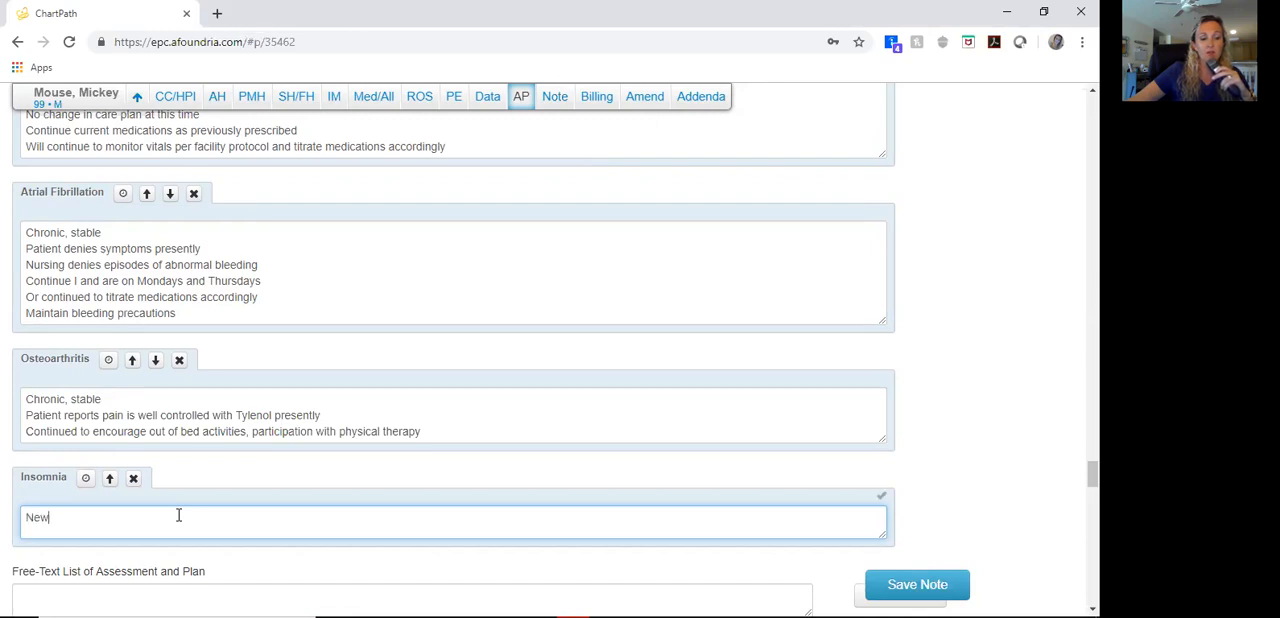
type(", stable")
key("Return")
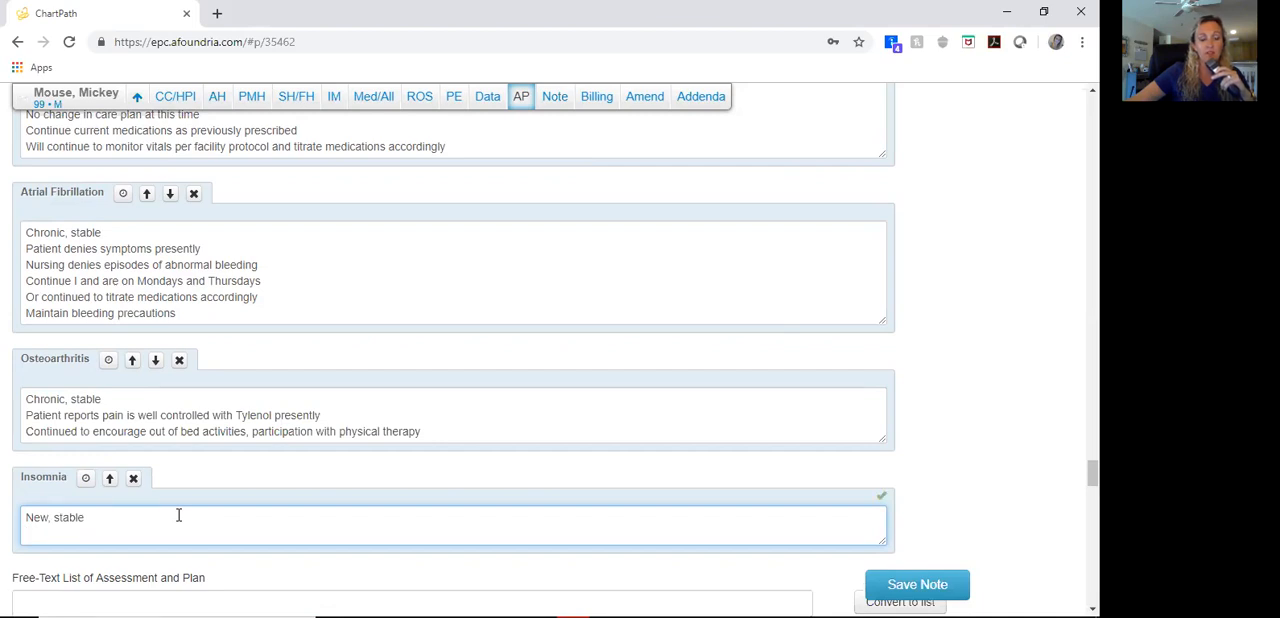
type("Will try melatonin 5 mg p.o. q.h.s. p.r.n. for sleeping difficulties")
key("Return")
type("Will continue")
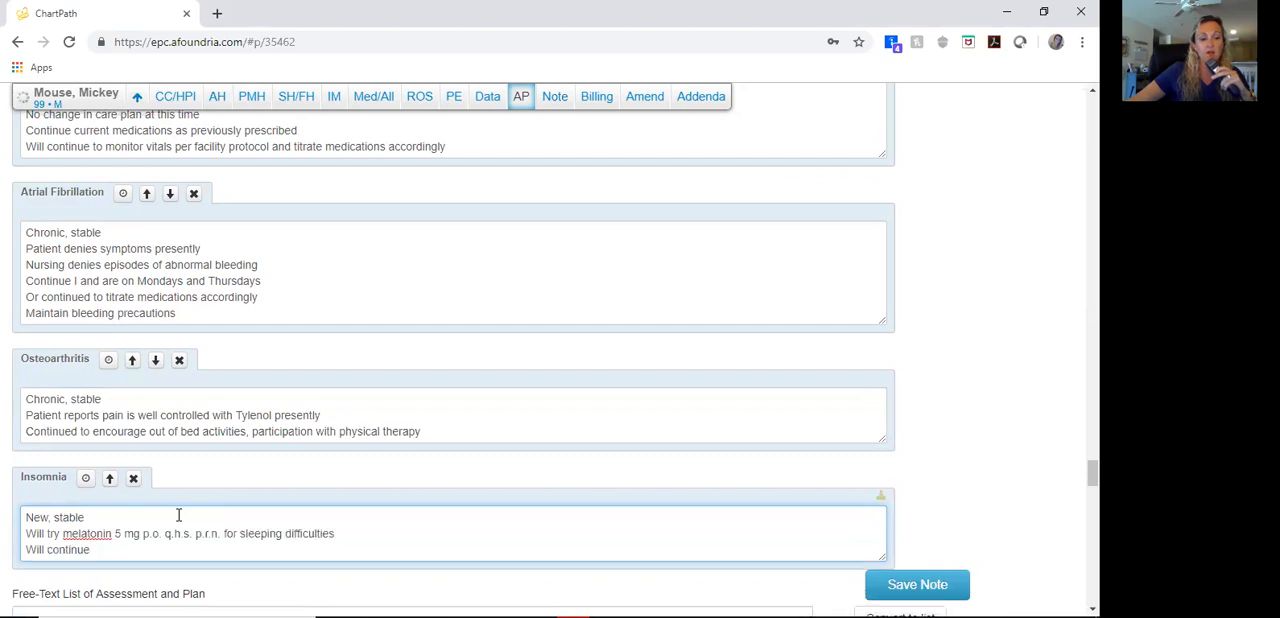
type(" to partner with patient for symptom management versus side effects of medications")
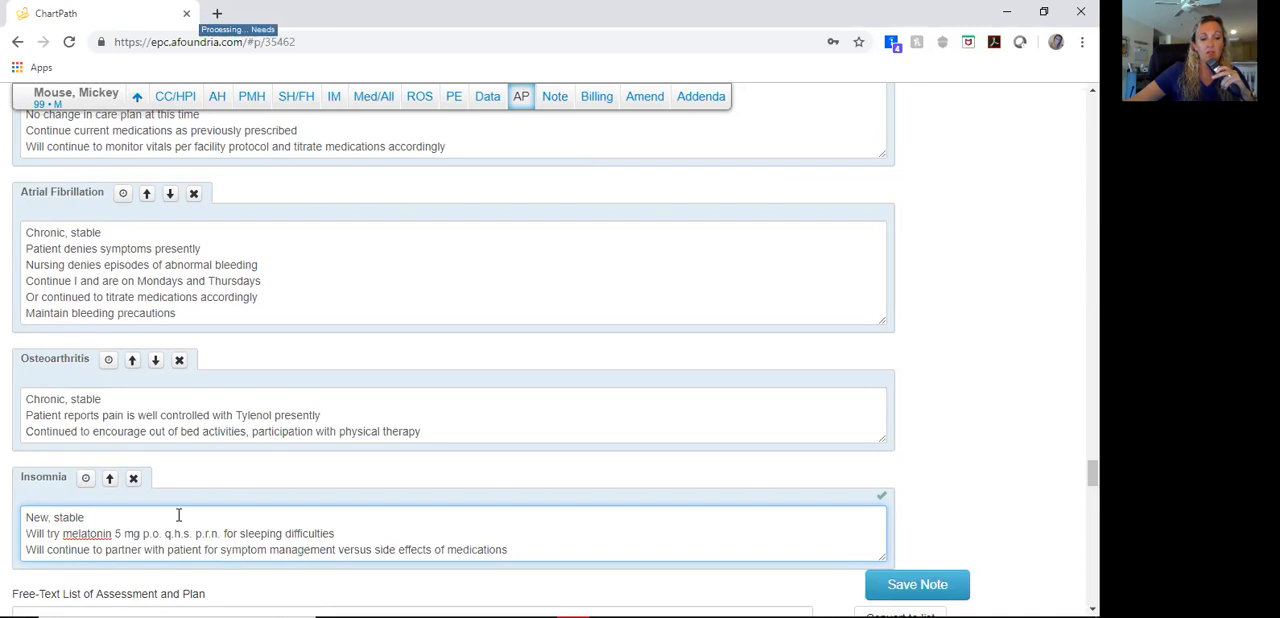
key("Return")
type("Need to be cautious of sedating medications due to the patient's weakness, history of falls")
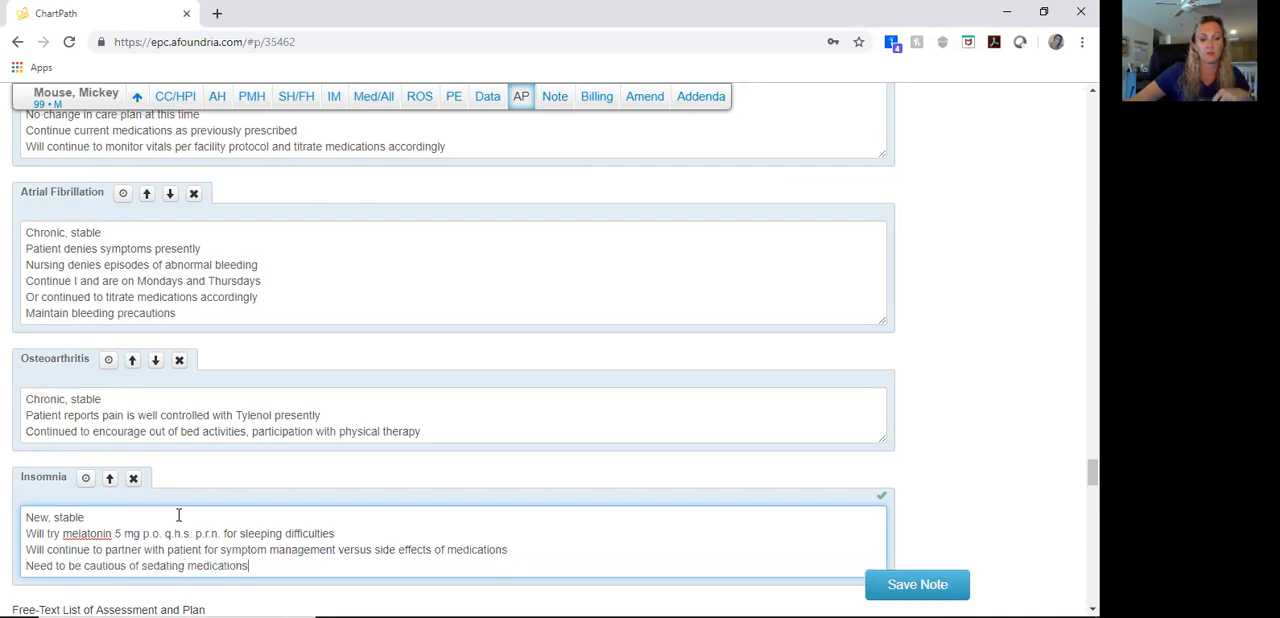
Step: Record the 06/18/2019 laboratory values: Sodium 140, Potassium 5, Chloride 110, CO2 22, BUN 16, Creatinine 1, Glucose 70, Calcium 9
scroll(178, 515, "down", 3)
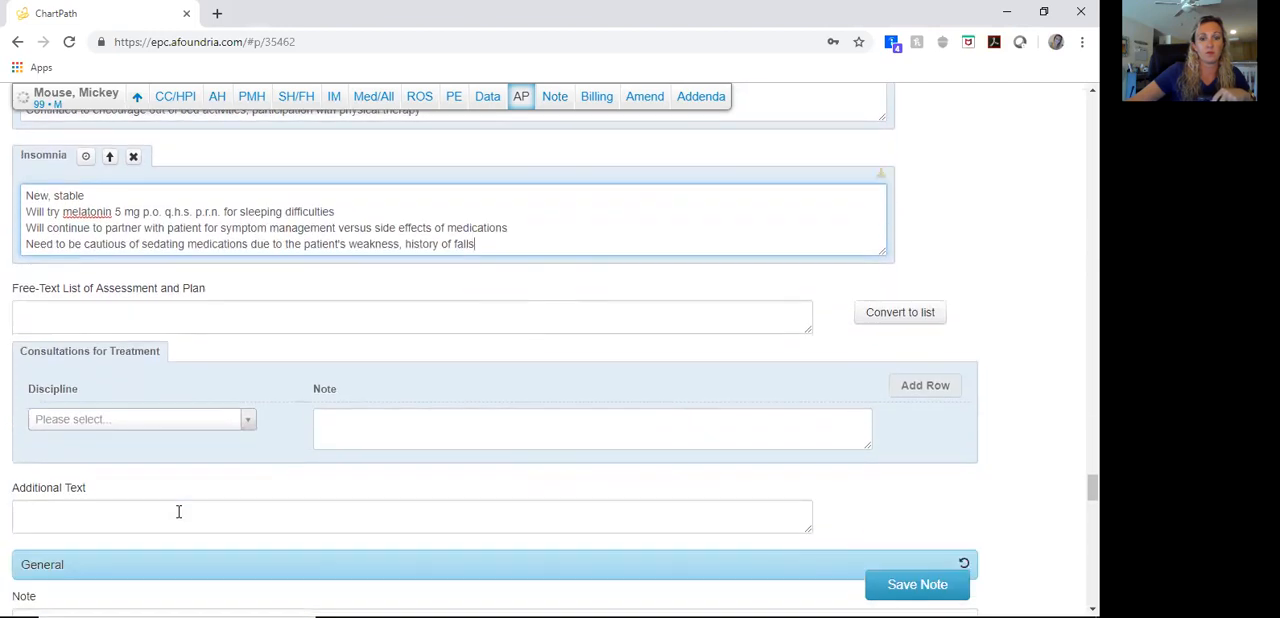
scroll(178, 511, "down", 2)
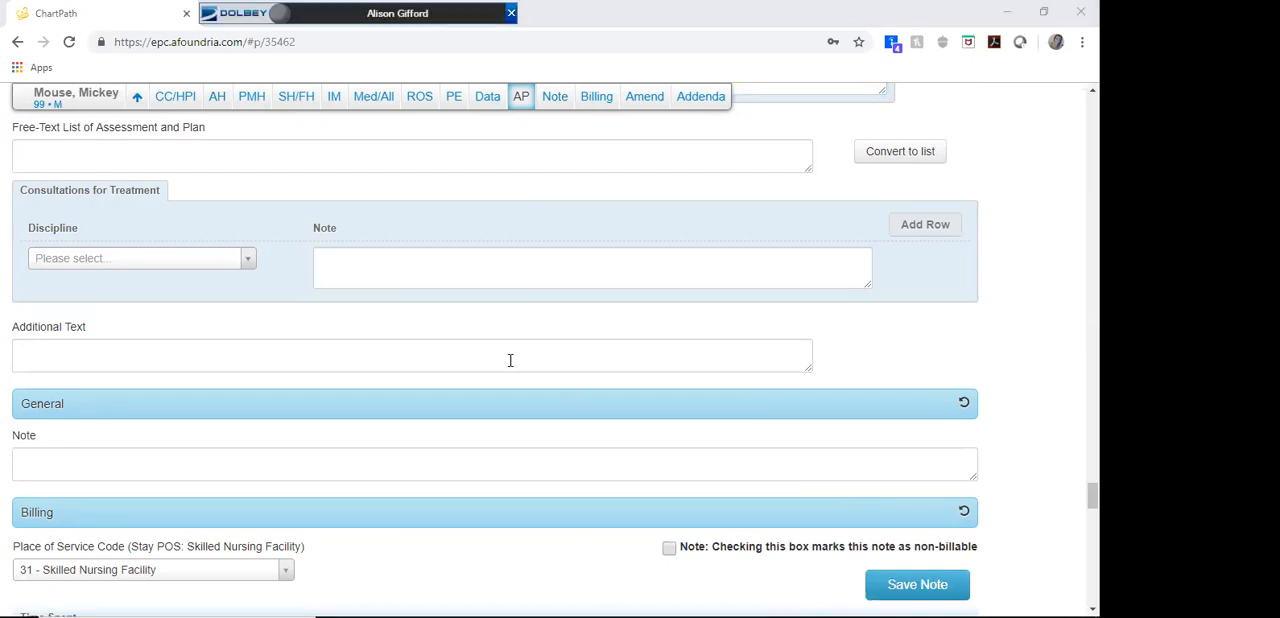
scroll(680, 365, "up", 5)
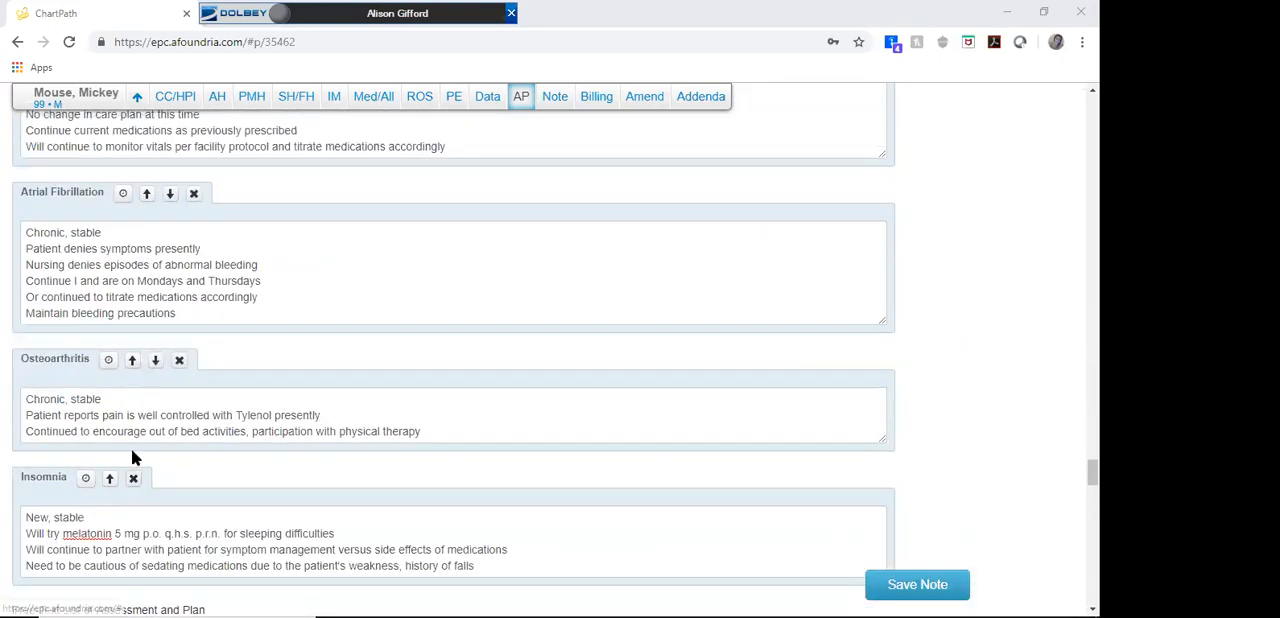
scroll(222, 324, "up", 3)
scroll(222, 329, "down", 6)
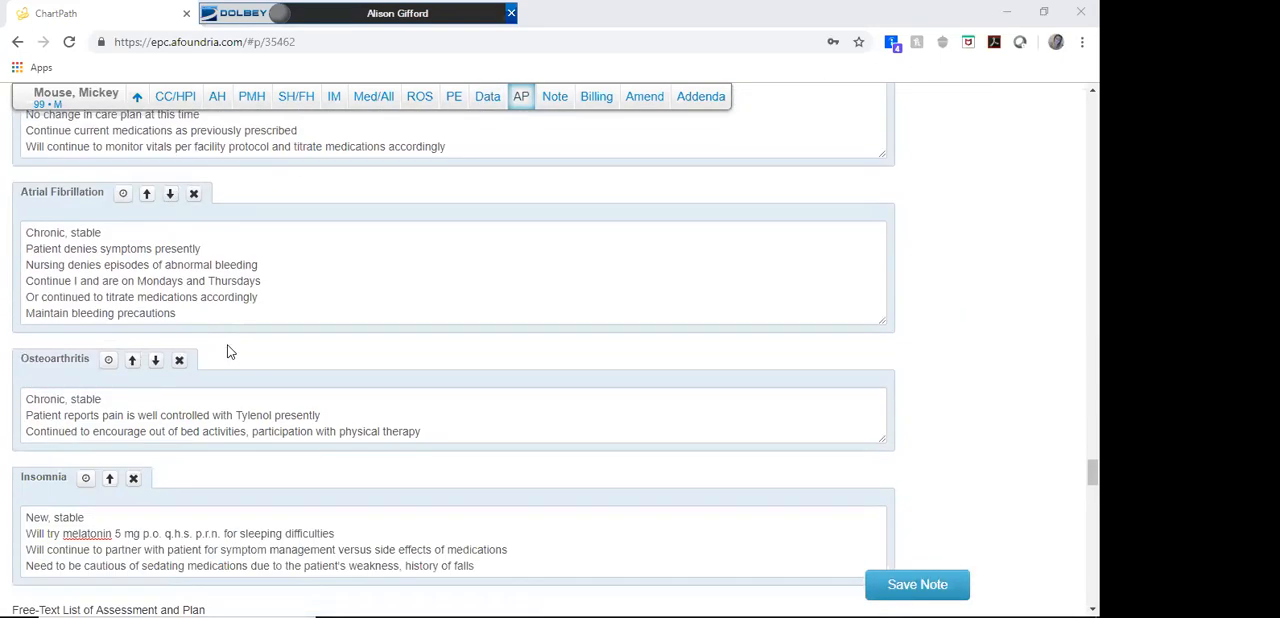
scroll(257, 366, "up", 7)
scroll(285, 375, "up", 6)
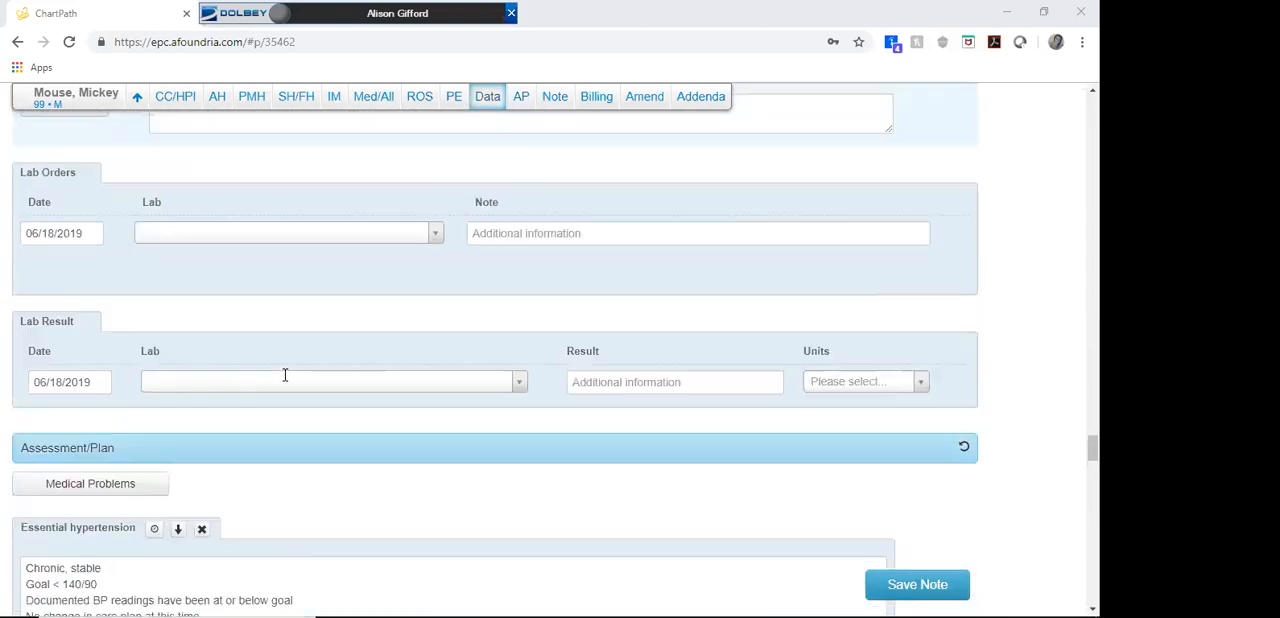
scroll(282, 377, "down", 2)
left_click(250, 260)
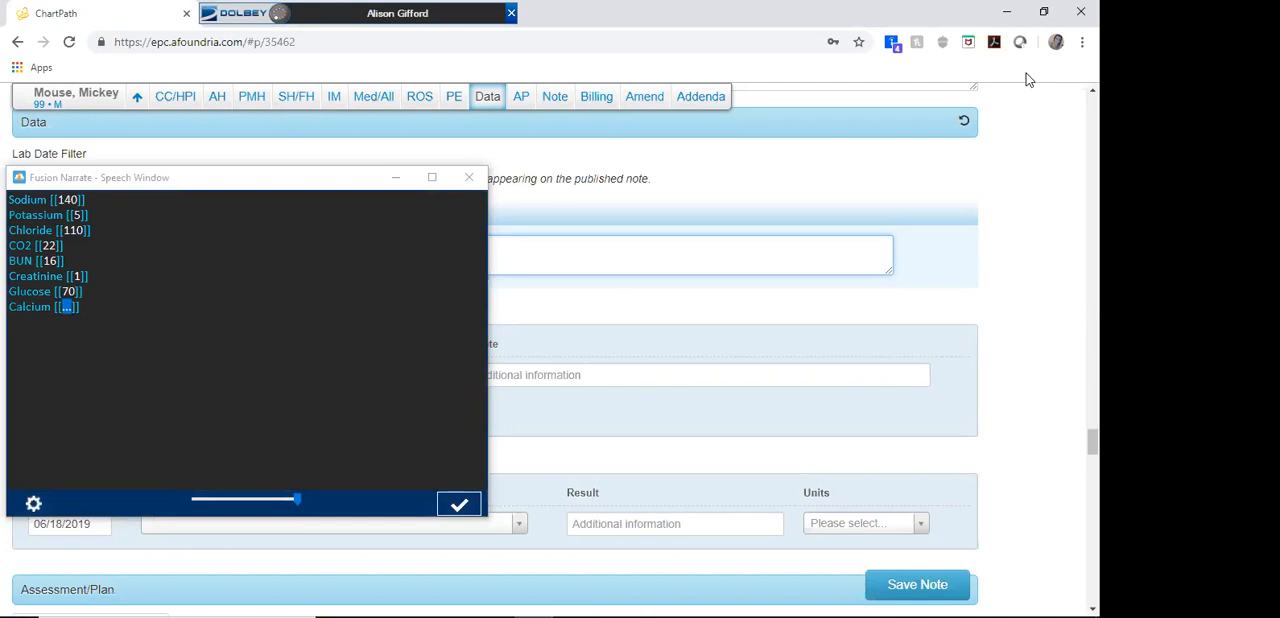
left_click(459, 505)
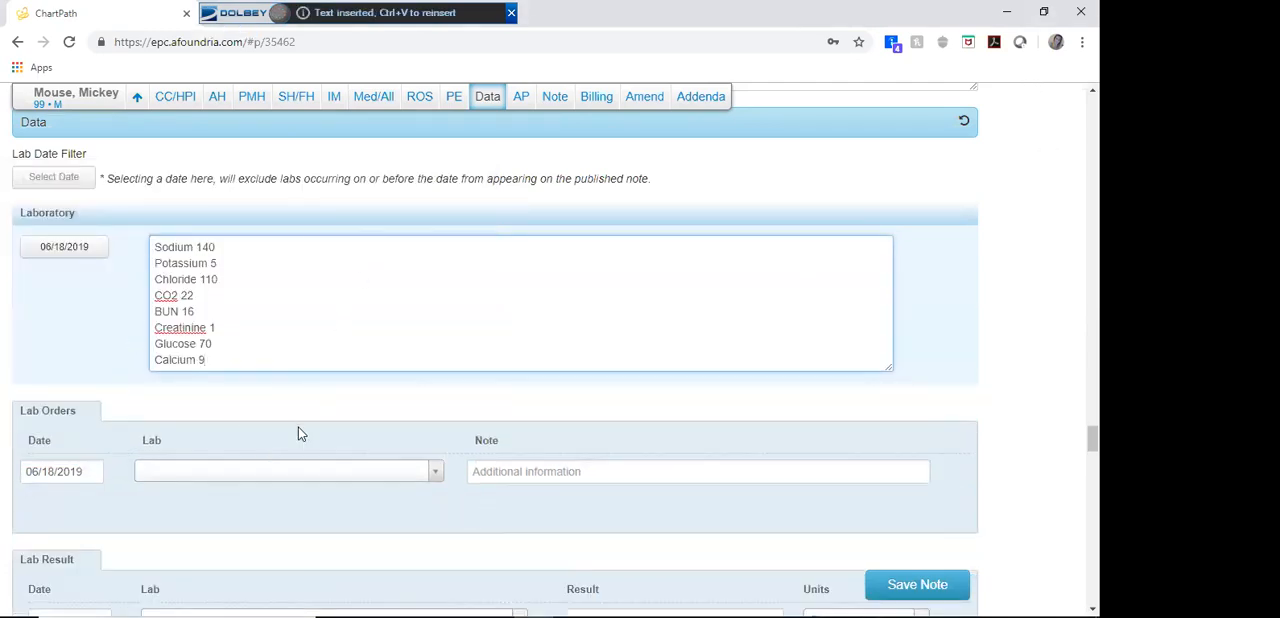
Step: Add ACP to the Assessment/Plan problems and insert its end of life discussion text with 16 minutes spent with patient and spouse
scroll(287, 435, "up", 3)
left_click(104, 325)
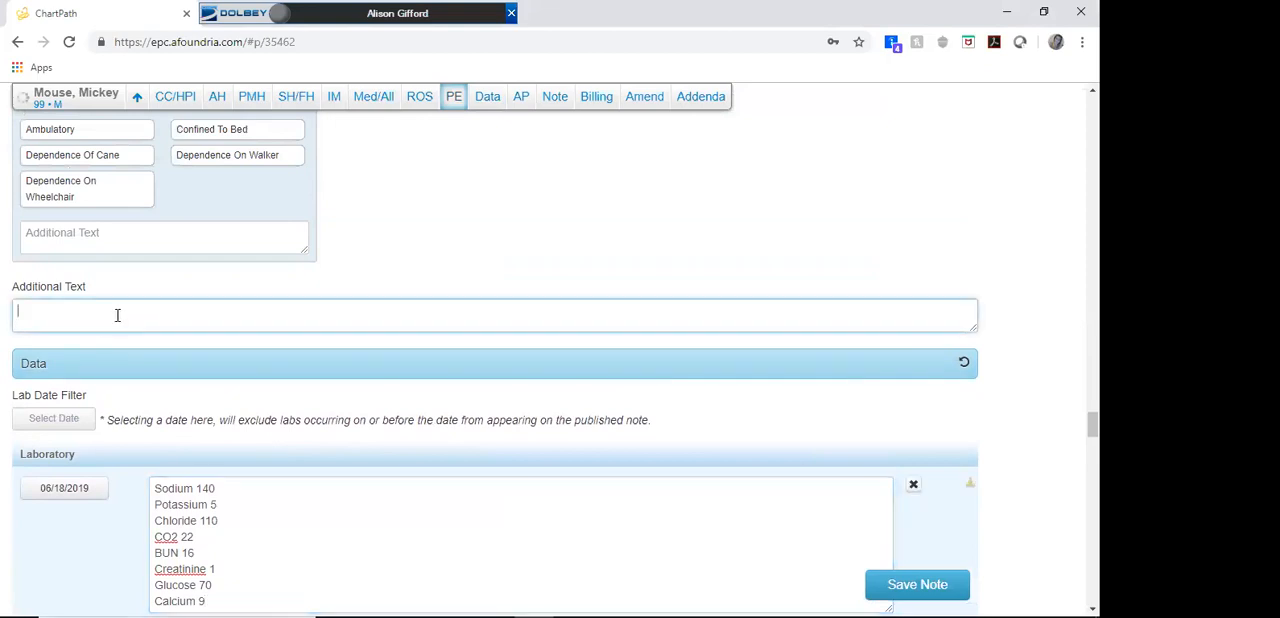
scroll(316, 515, "down", 4)
scroll(316, 515, "down", 10)
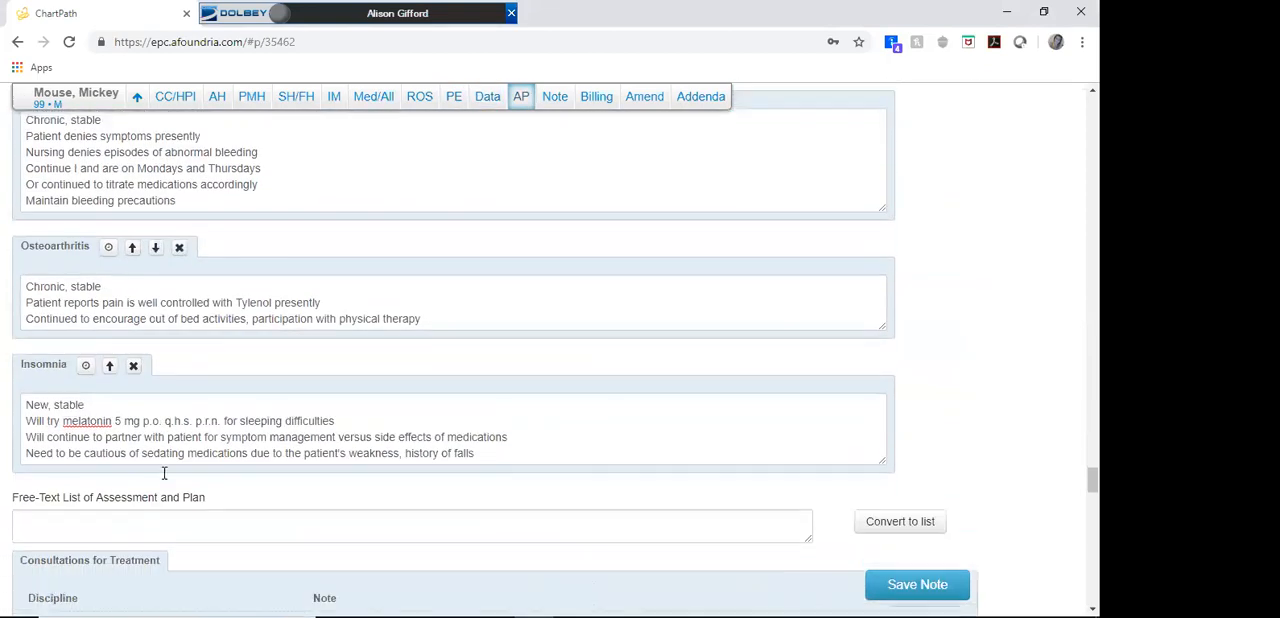
scroll(164, 473, "down", 3)
left_click(124, 309)
type("ACP")
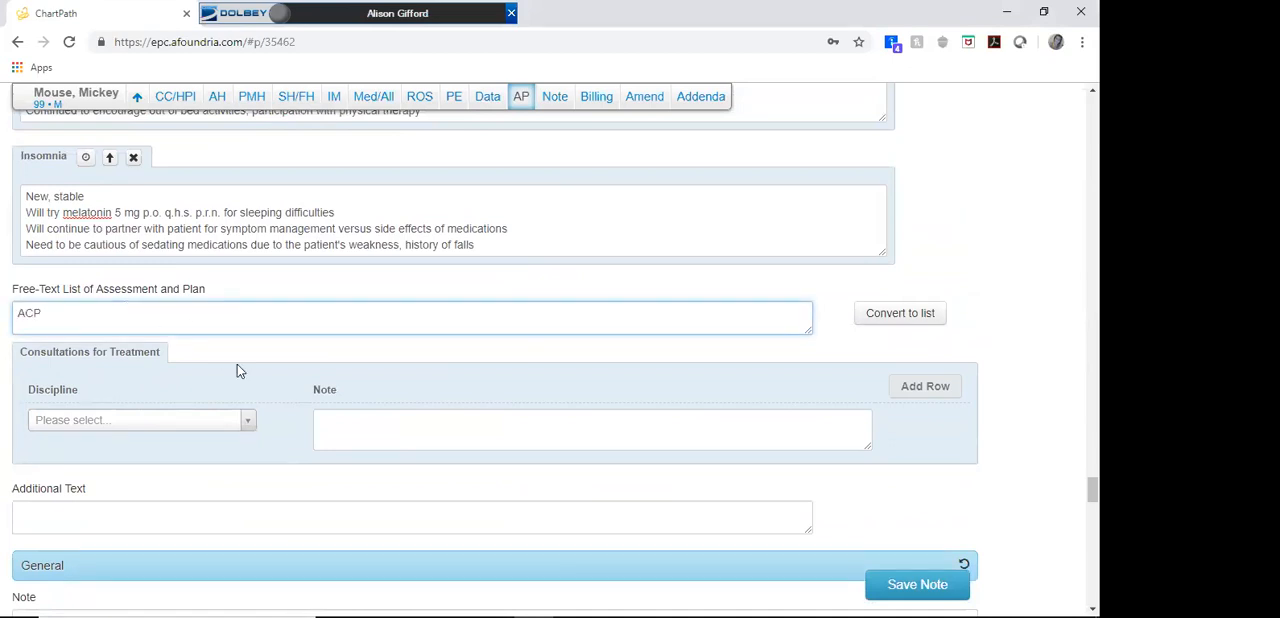
left_click(920, 313)
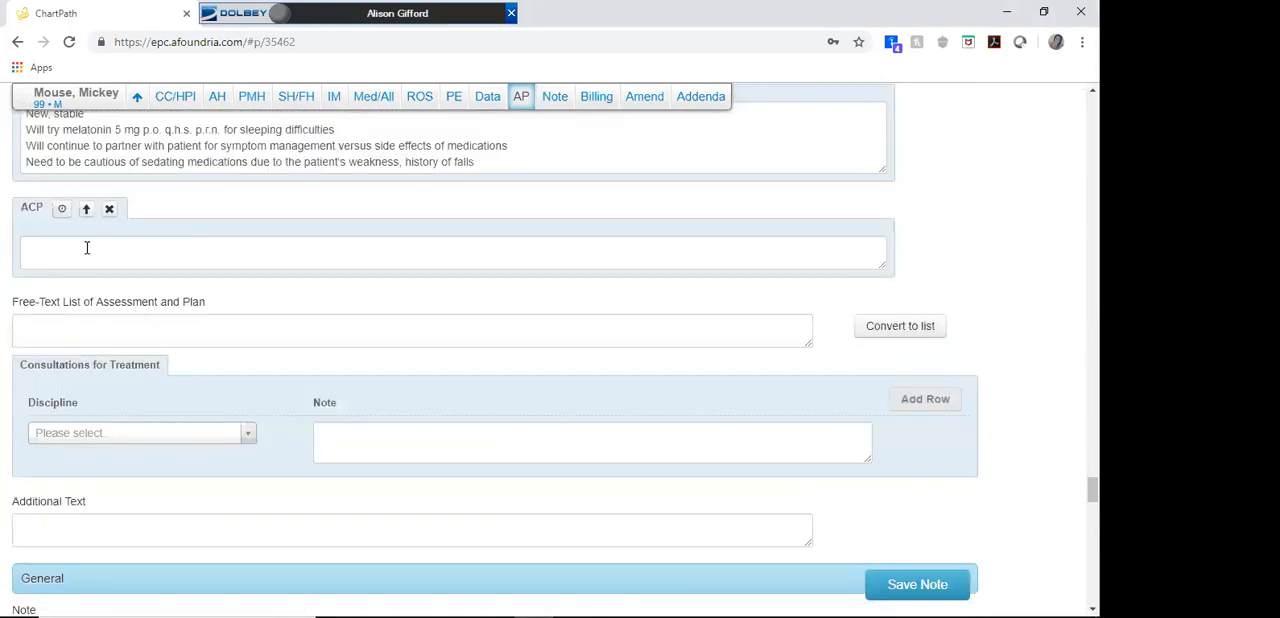
left_click(87, 247)
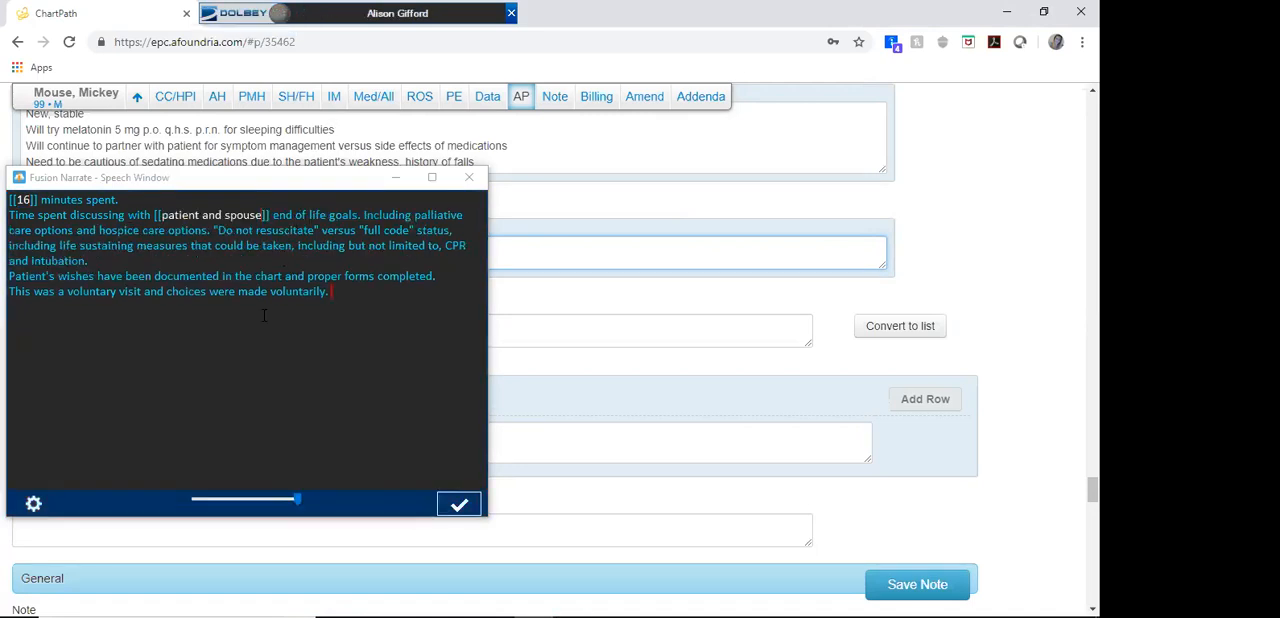
left_click(459, 504)
Step: Insert the manual wheelchair mobility limitation statement into the Free-Text List of Assessment and Plan
left_click(336, 380)
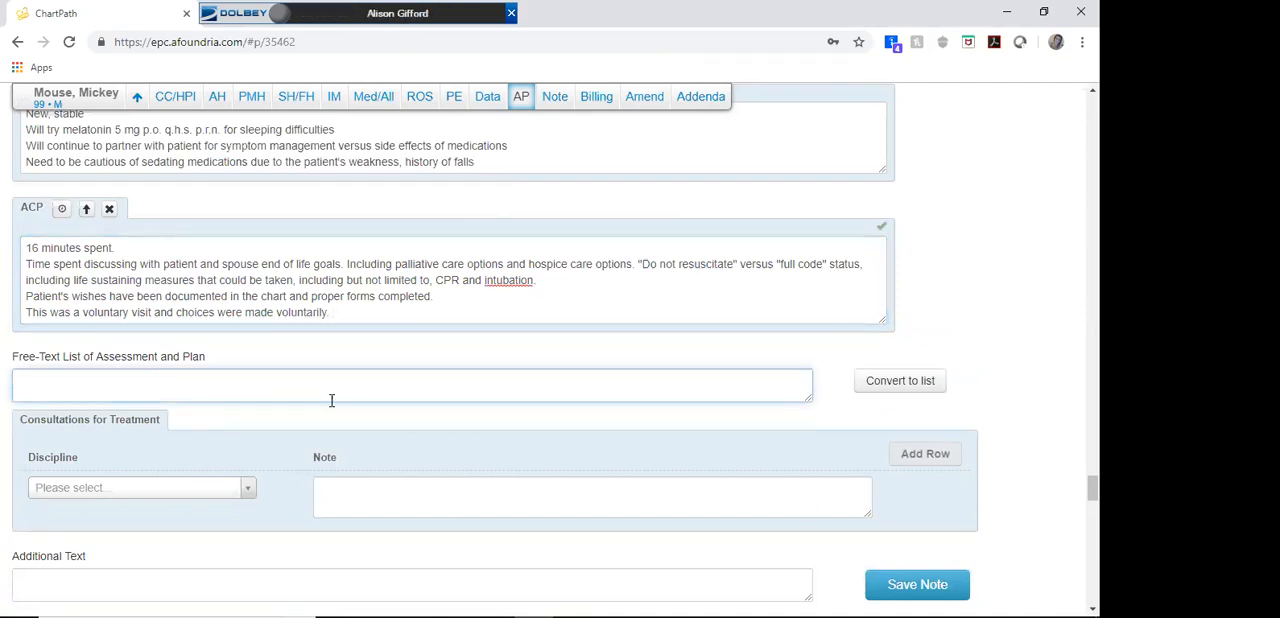
key("F3")
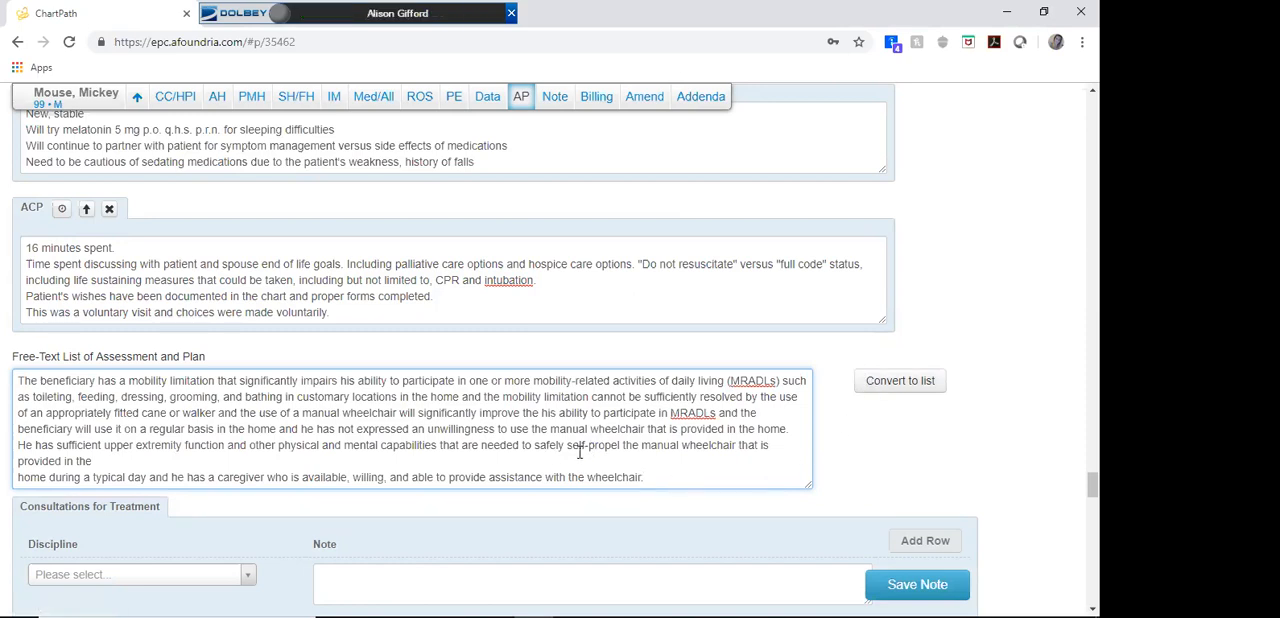
scroll(571, 452, "down", 3)
Step: Insert the PHQ9 questionnaire into the physical exam's Additional Text, scoring the first two questions 1 each
scroll(533, 455, "up", 15)
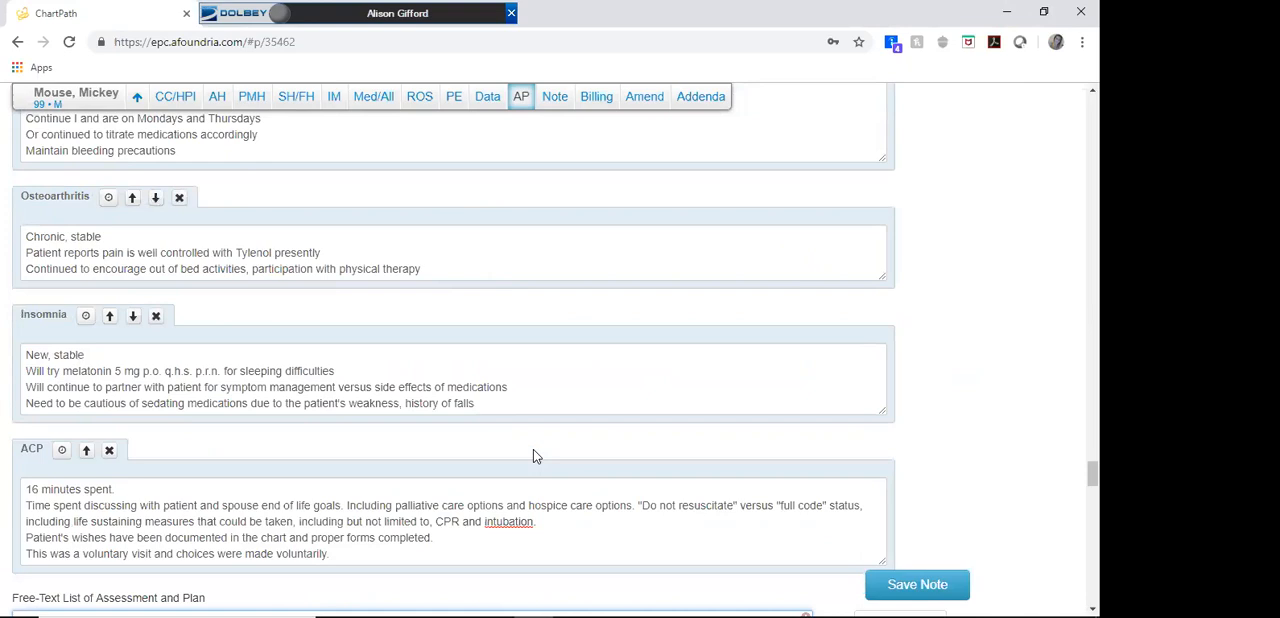
scroll(163, 292, "up", 10)
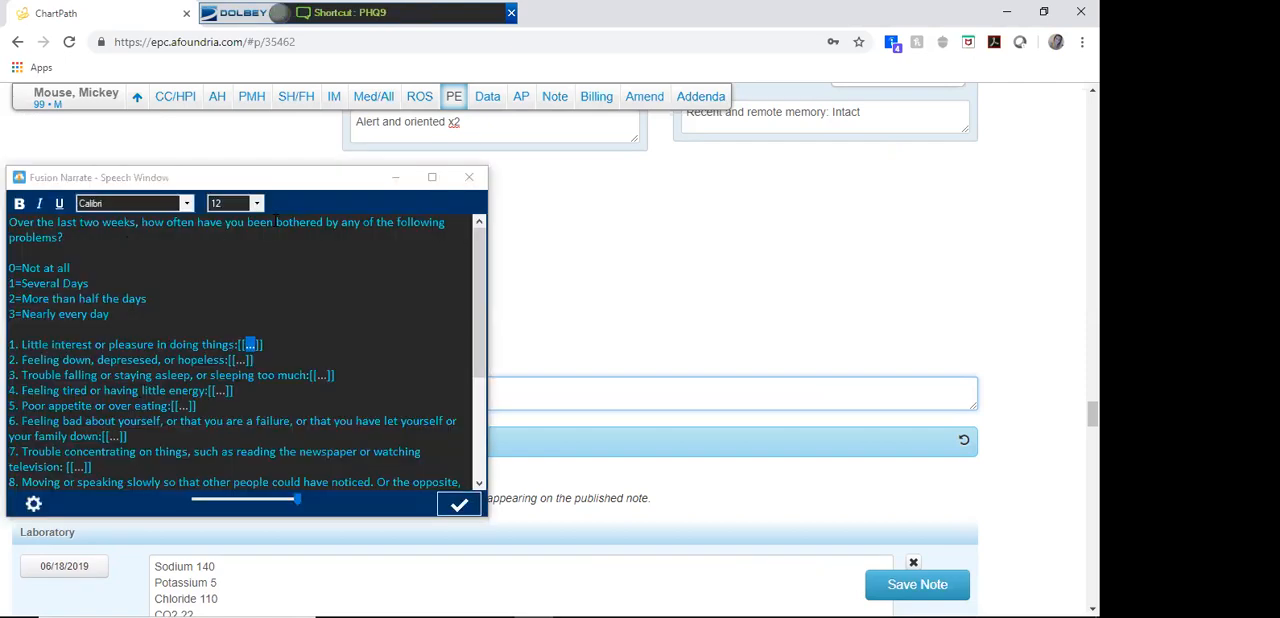
scroll(257, 290, "down", 1)
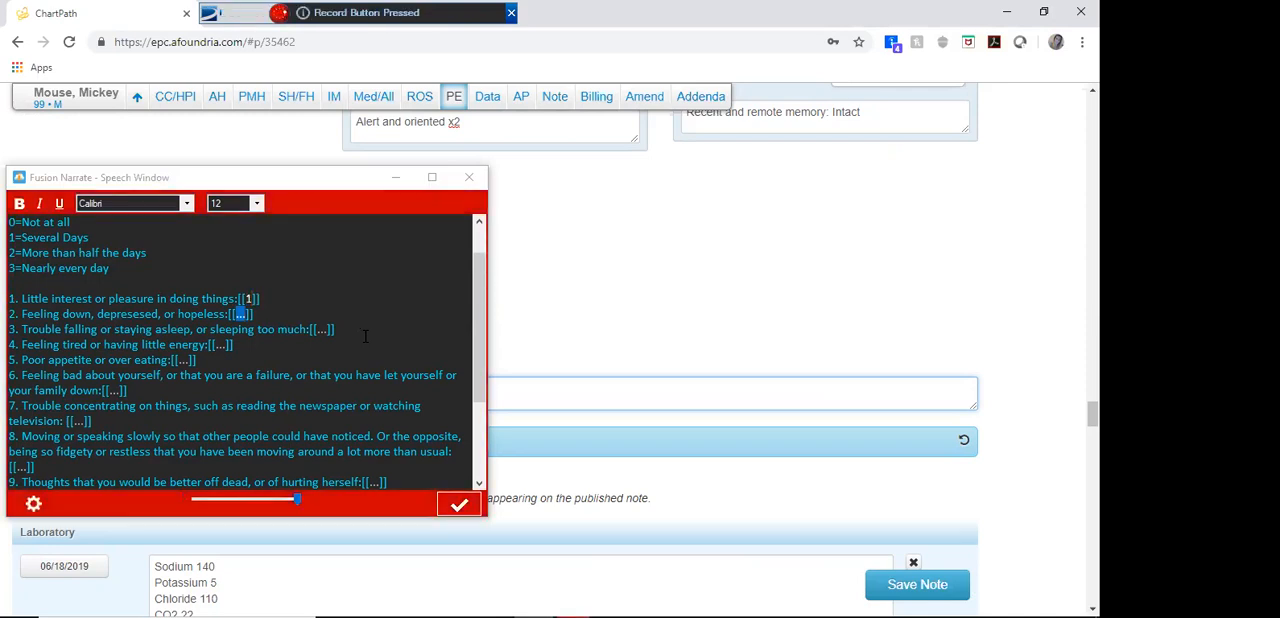
left_click(437, 518)
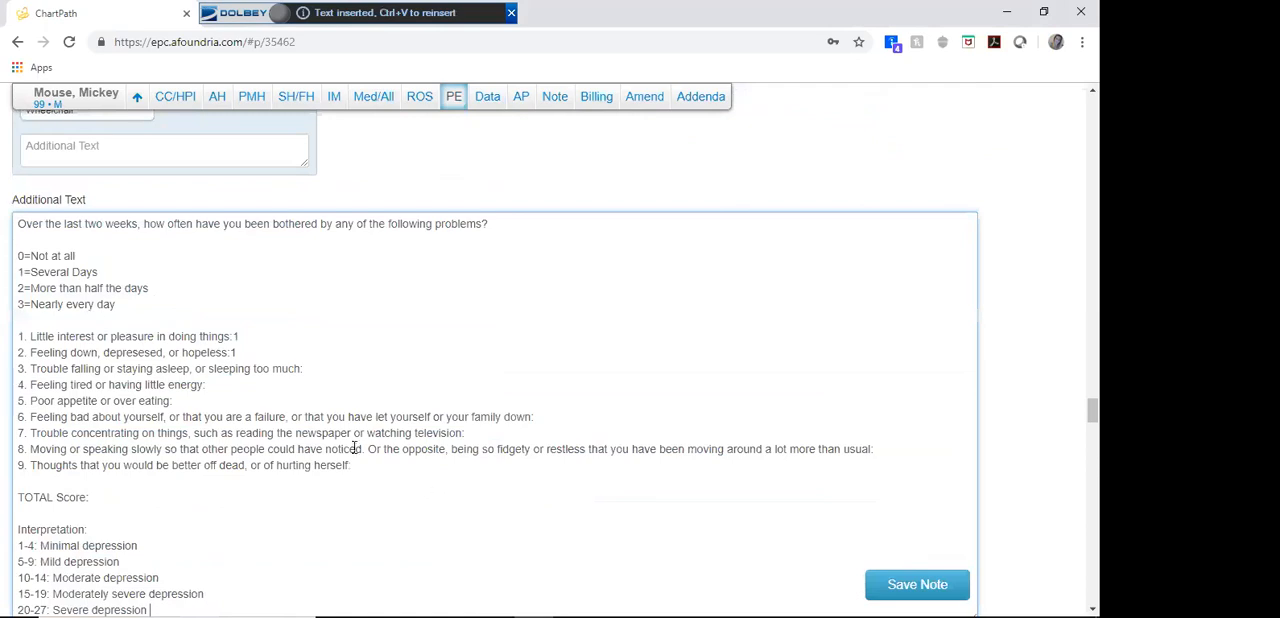
scroll(137, 300, "down", 1)
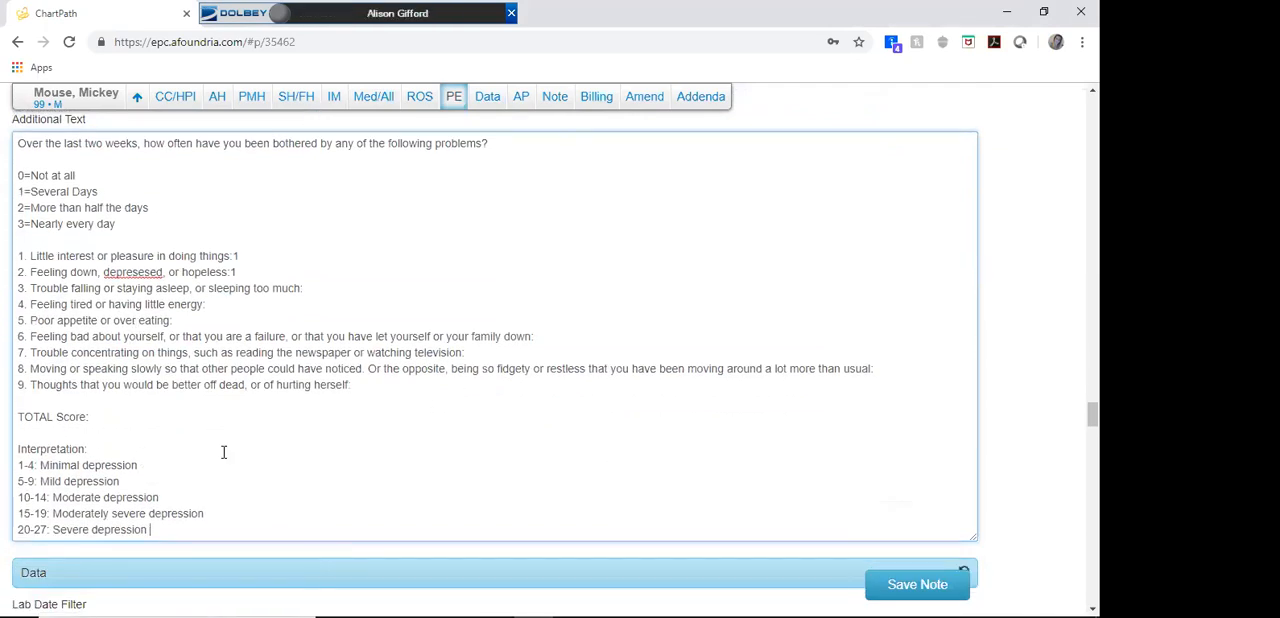
Step: Erase the Review of Systems data and refill the section with the standard set of negative findings
scroll(310, 463, "up", 15)
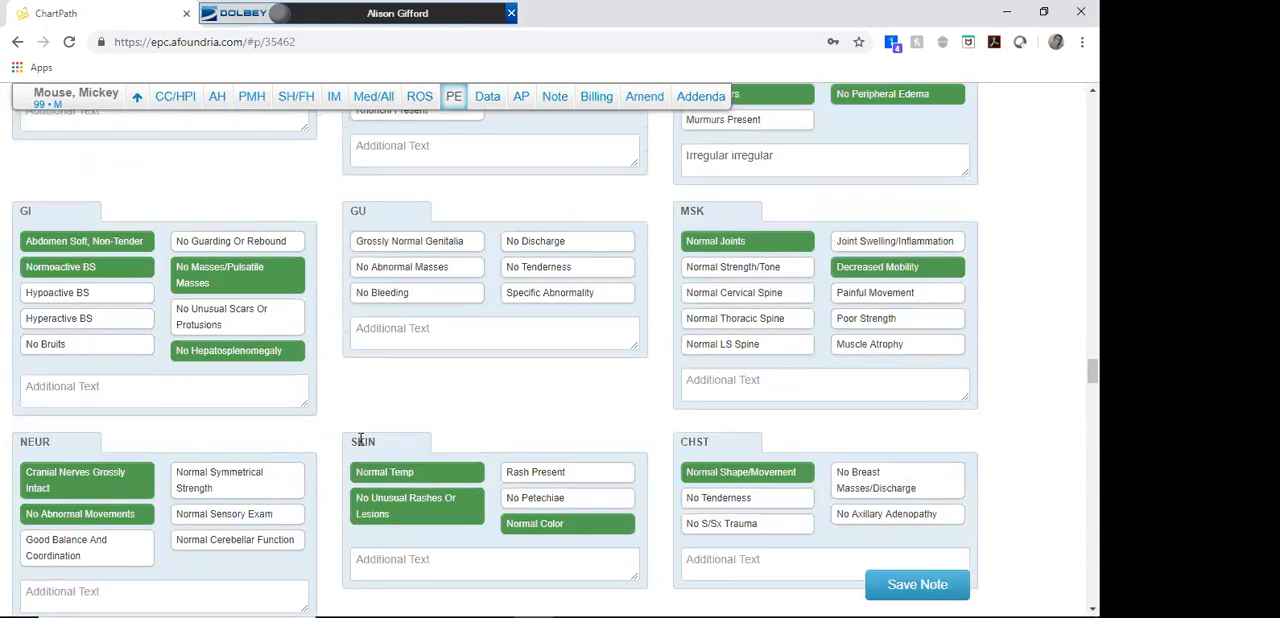
scroll(504, 425, "up", 20)
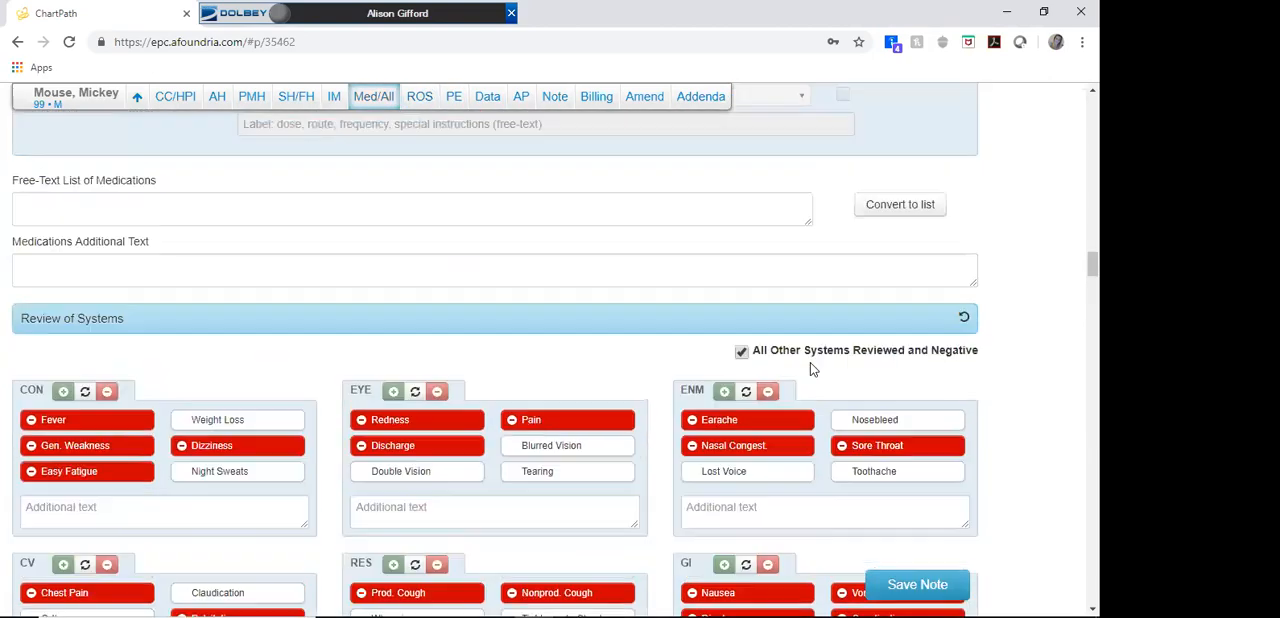
scroll(812, 369, "up", 1)
left_click(962, 419)
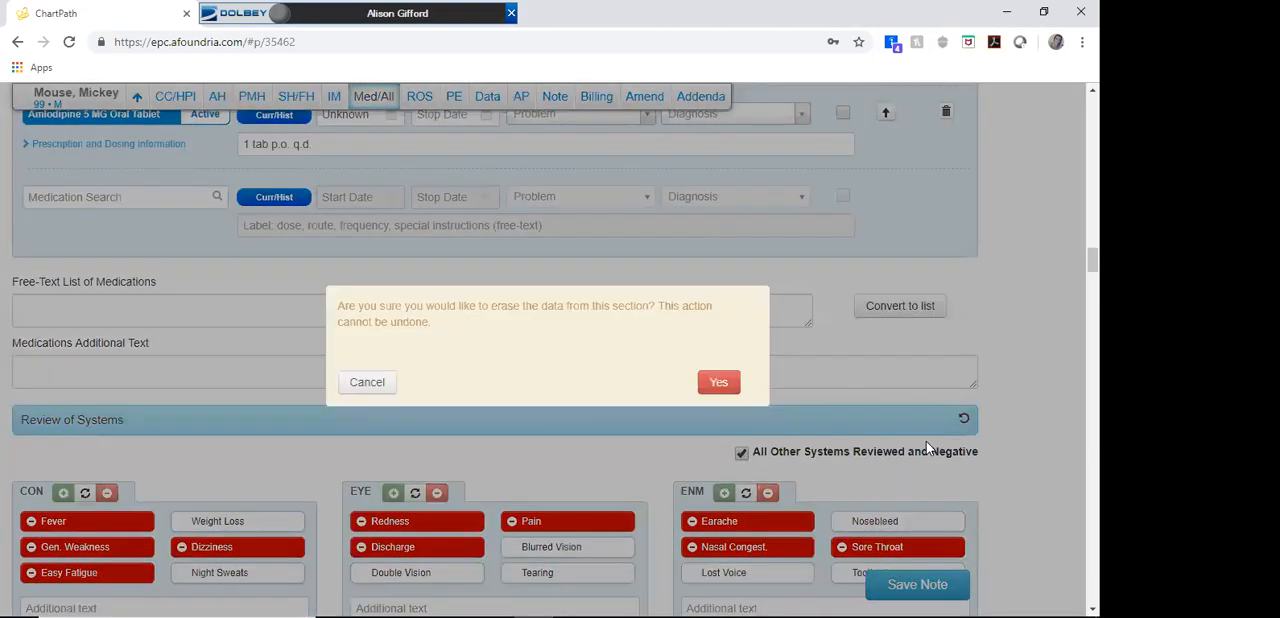
left_click(720, 390)
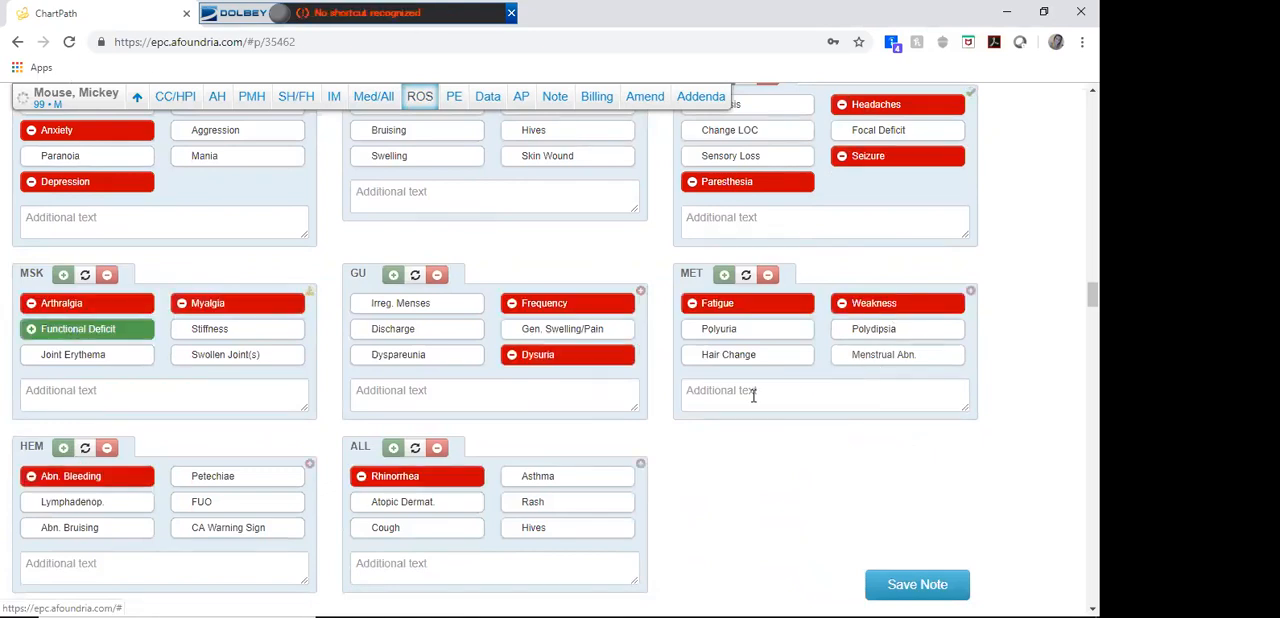
Step: Mark Rhinorrhea under ALL and Swelling under SKN as positive in the Review of Systems
left_click(384, 480)
left_click(390, 158)
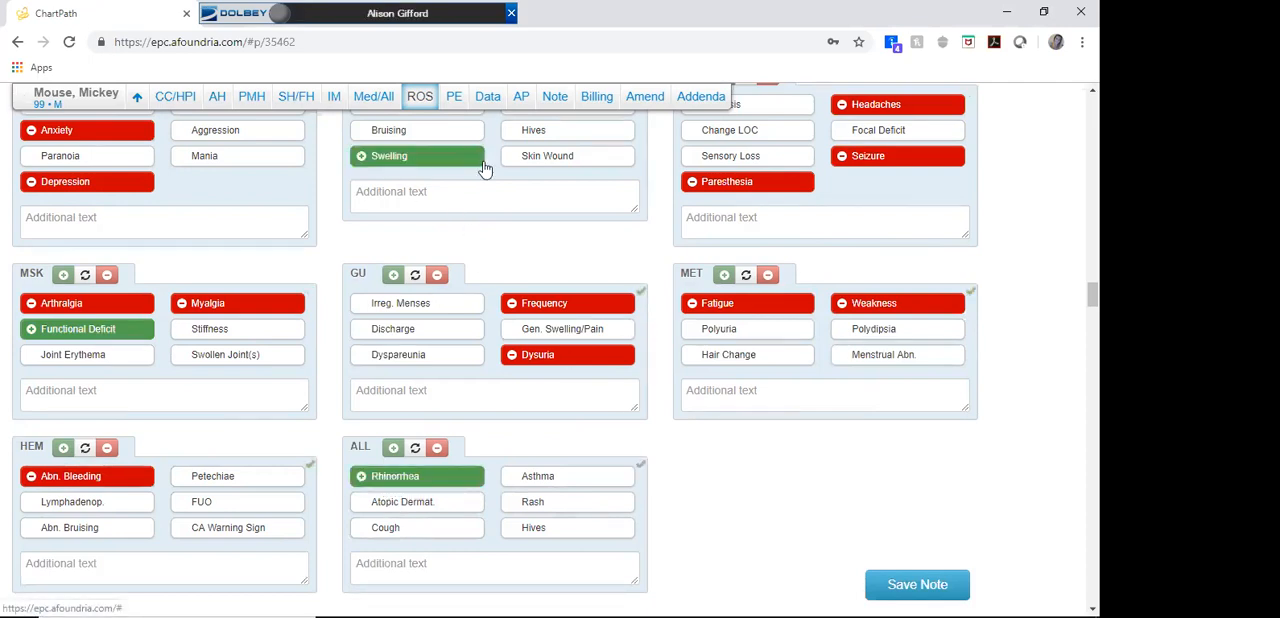
scroll(502, 358, "up", 5)
Step: Move the Dolbey toolbar away from the browser tabs and close the Teamphoria announcement page
left_click_drag(312, 21, 456, 225)
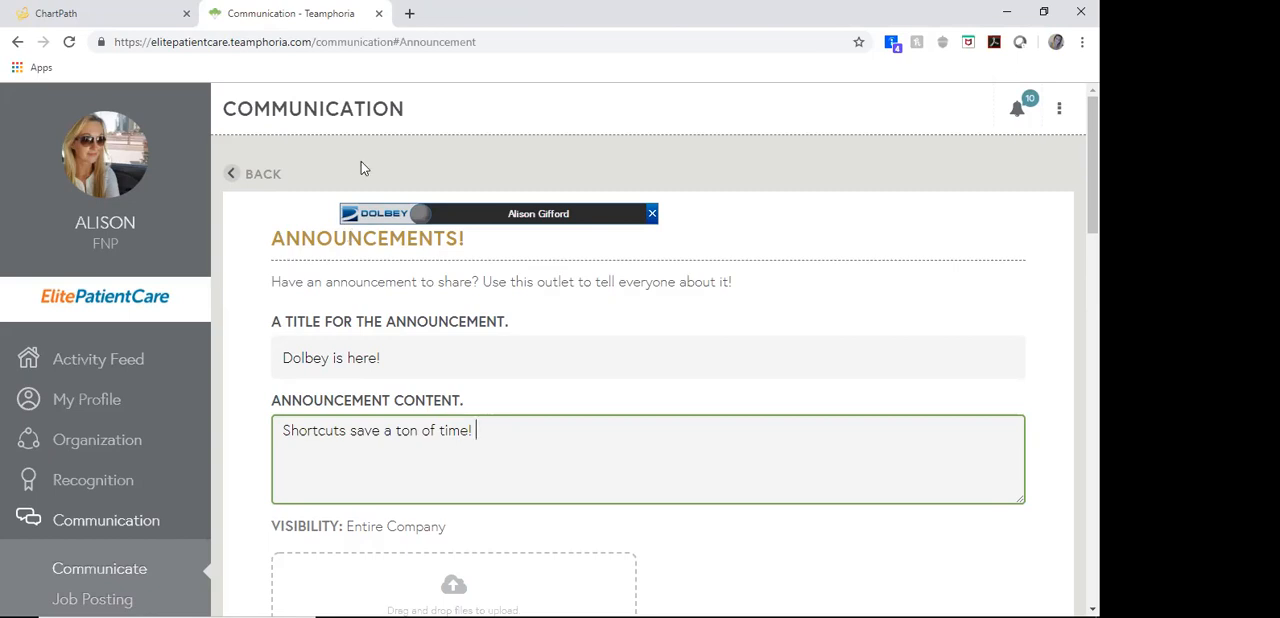
left_click(379, 14)
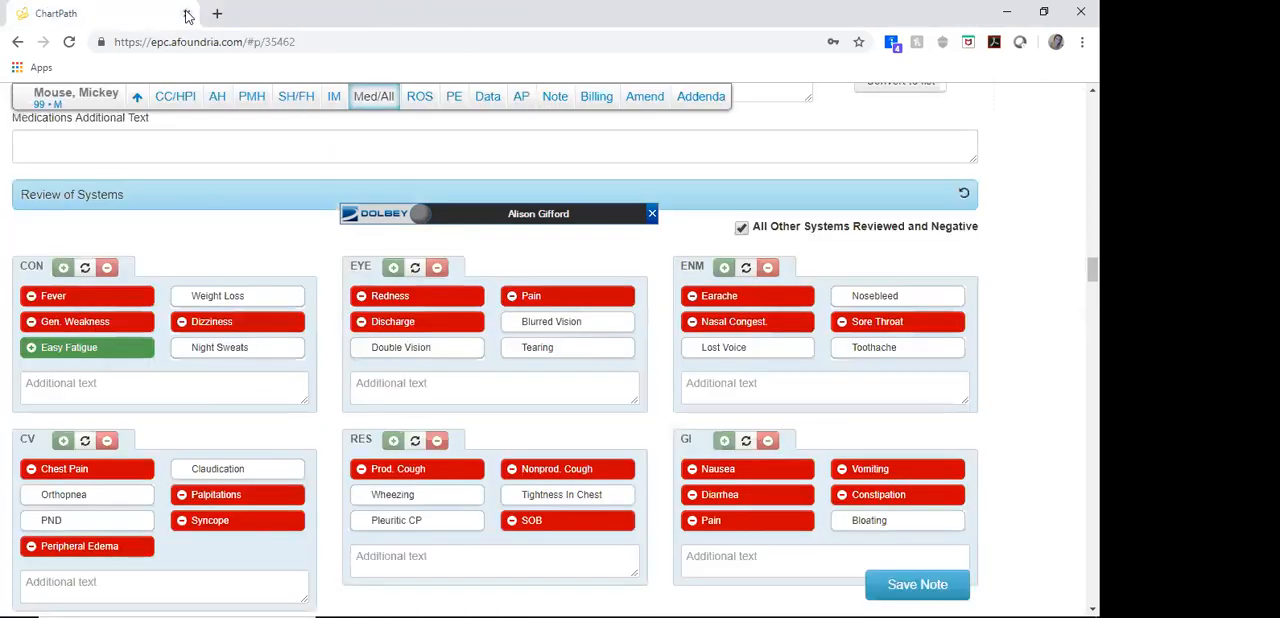
Step: Open the MIPS cheat sheet PDF with a dictation shortcut and look through its quality measure codes
key("F3")
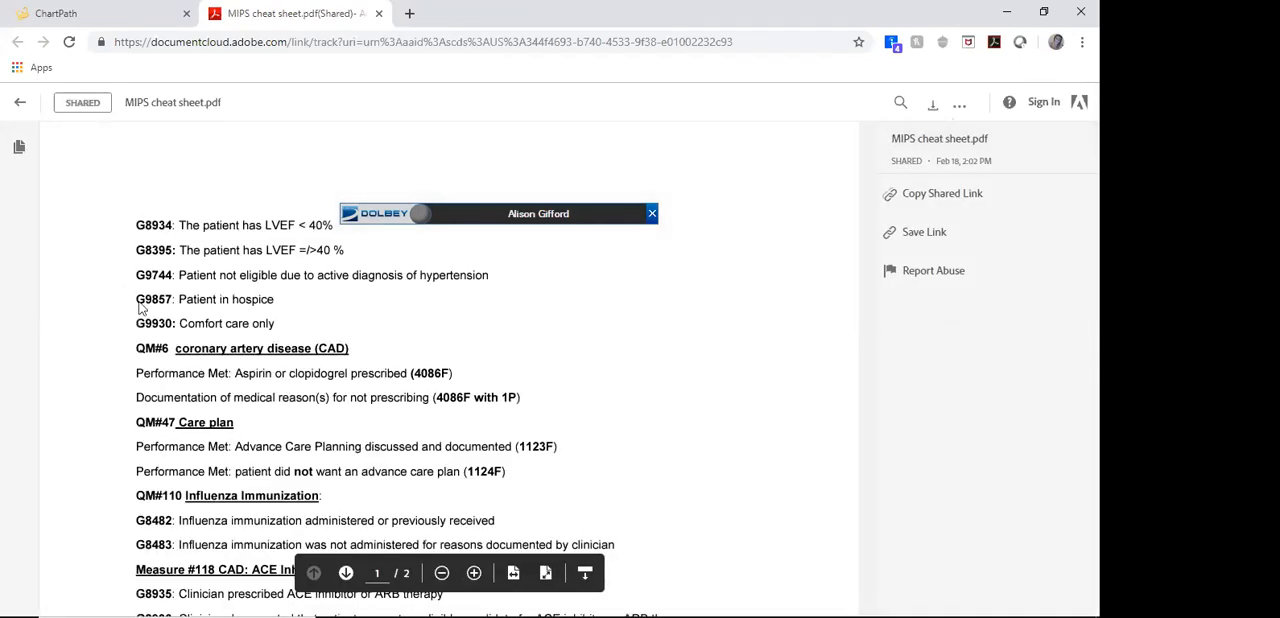
scroll(141, 309, "down", 4)
scroll(378, 302, "up", 4)
Step: Move the Dolbey toolbar off the PDF page and onto the browser's address bar
left_click_drag(491, 216, 557, 15)
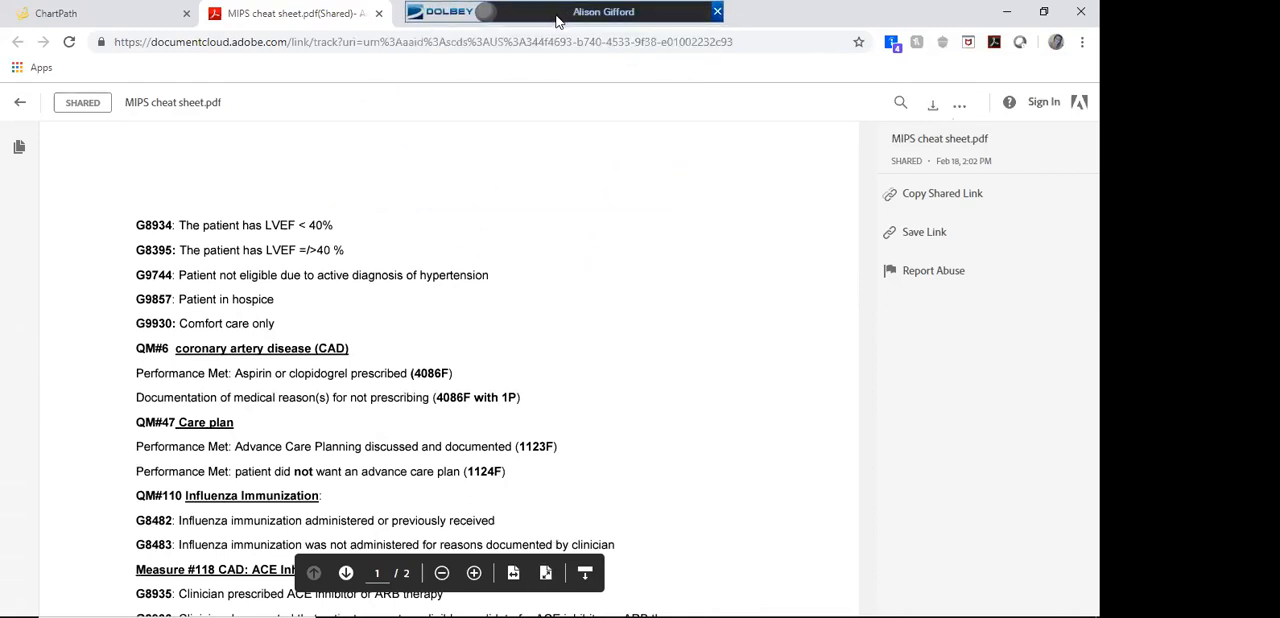
left_click(721, 9)
left_click(885, 434)
left_click_drag(605, 11, 548, 42)
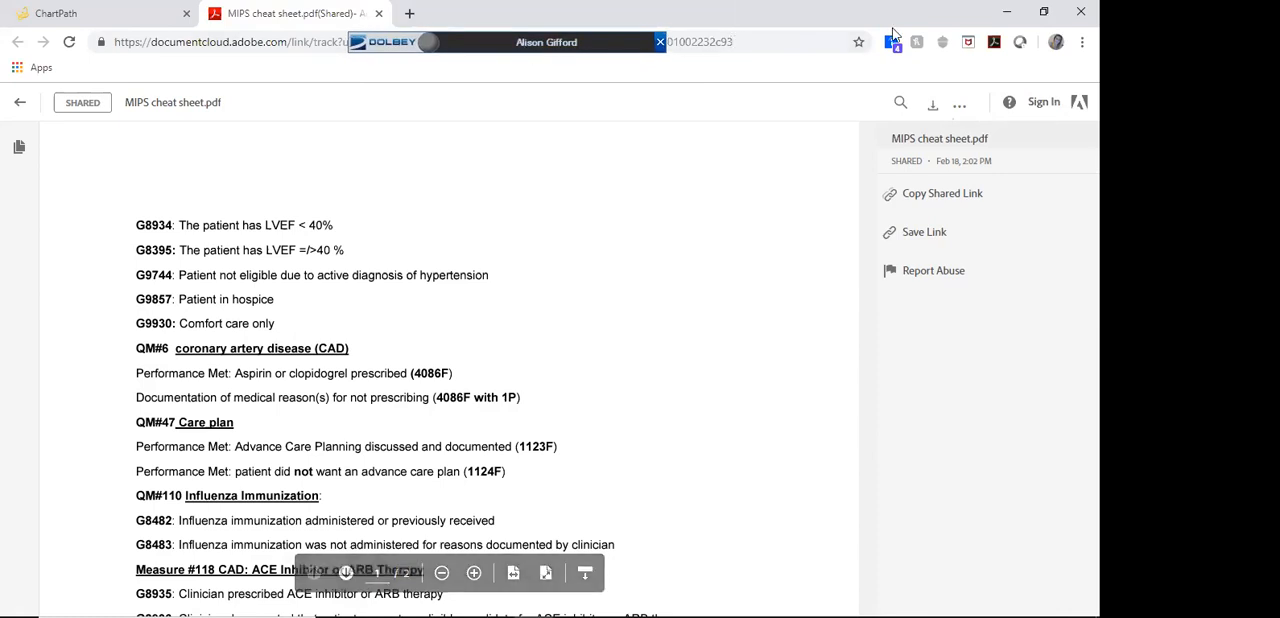